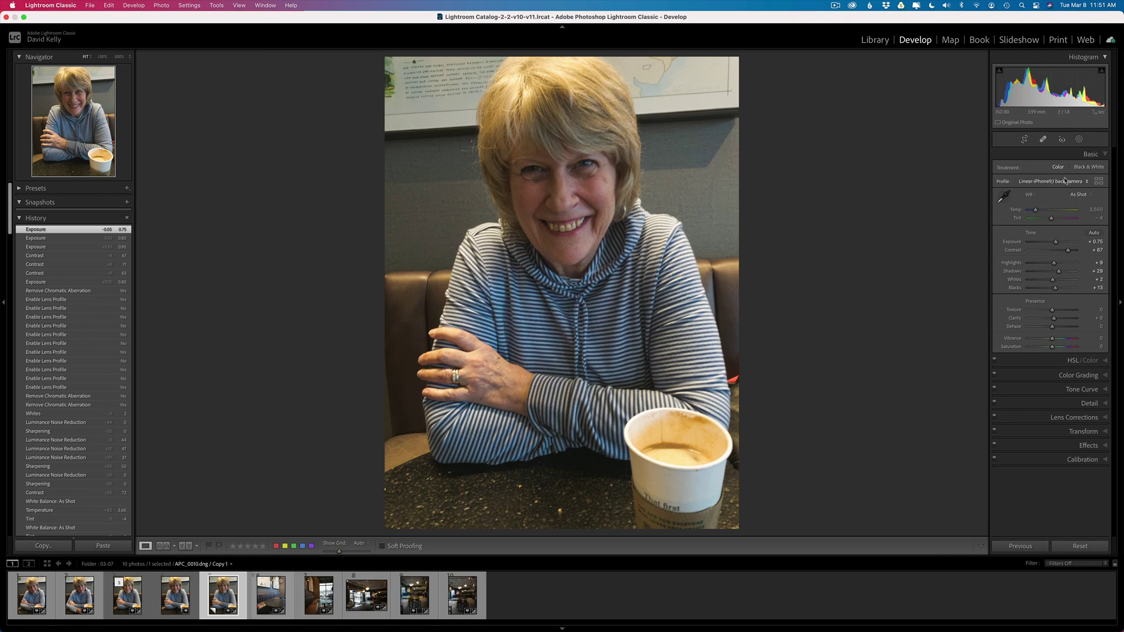
Step: Browse the camera profiles, then show the Detail panel with Sharpening Amount and Luminance at 0
{"action": "left_click", "coordinate": [1089, 182]}
{"action": "left_click", "coordinate": [1082, 403]}
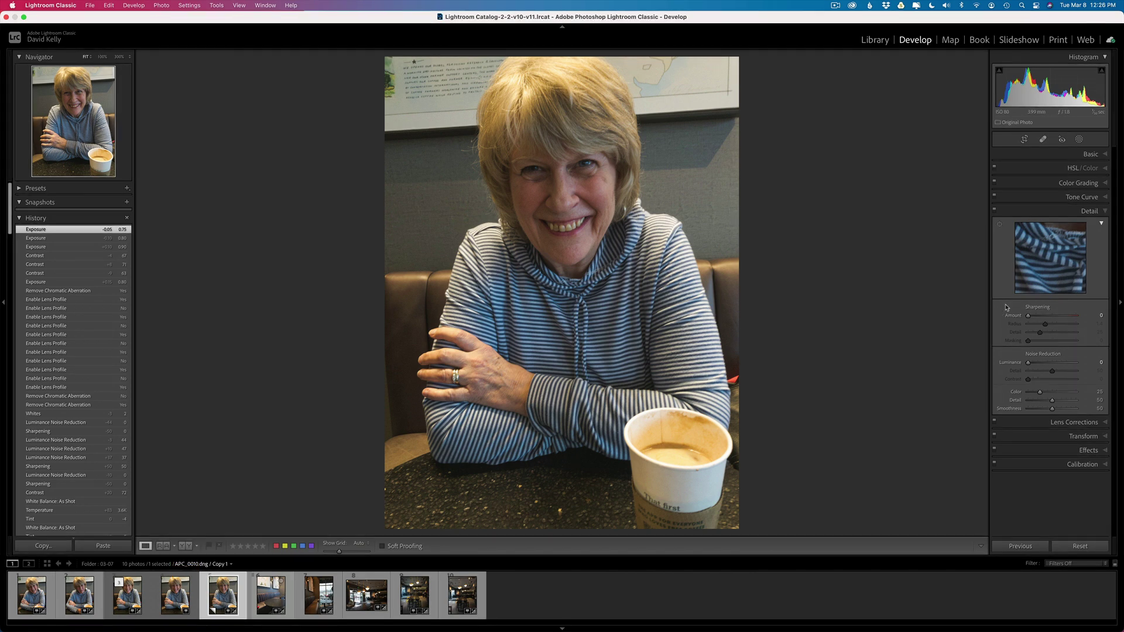
Step: Review Lens Corrections, then bring up the portrait's Edit in Adobe Photoshop 2022 option
{"action": "left_click", "coordinate": [1076, 422]}
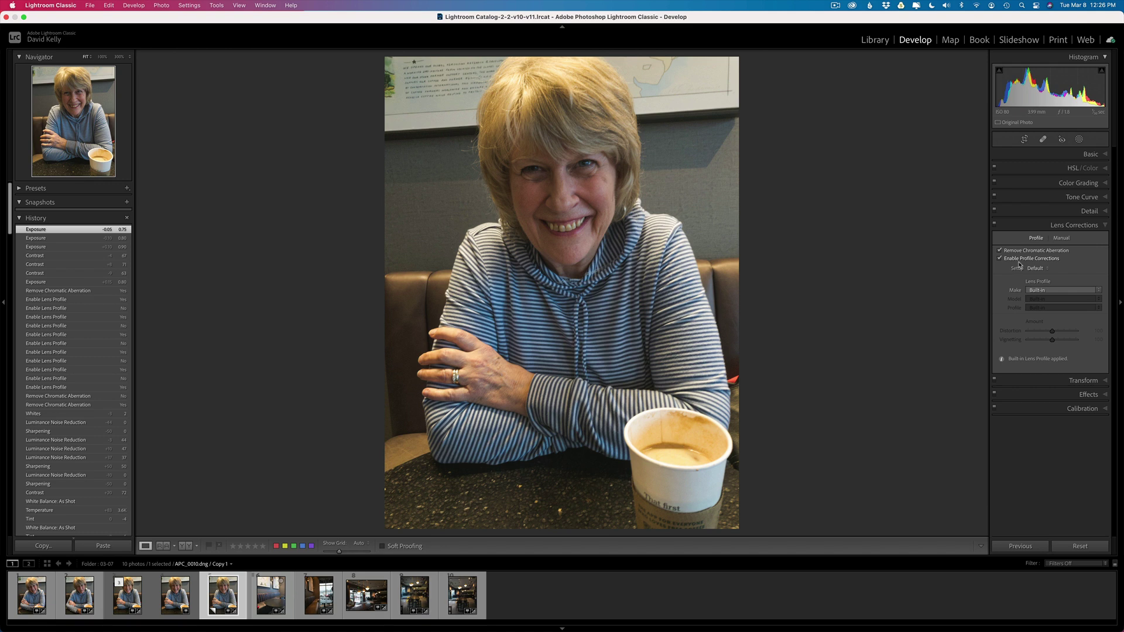
{"action": "right_click", "coordinate": [584, 244]}
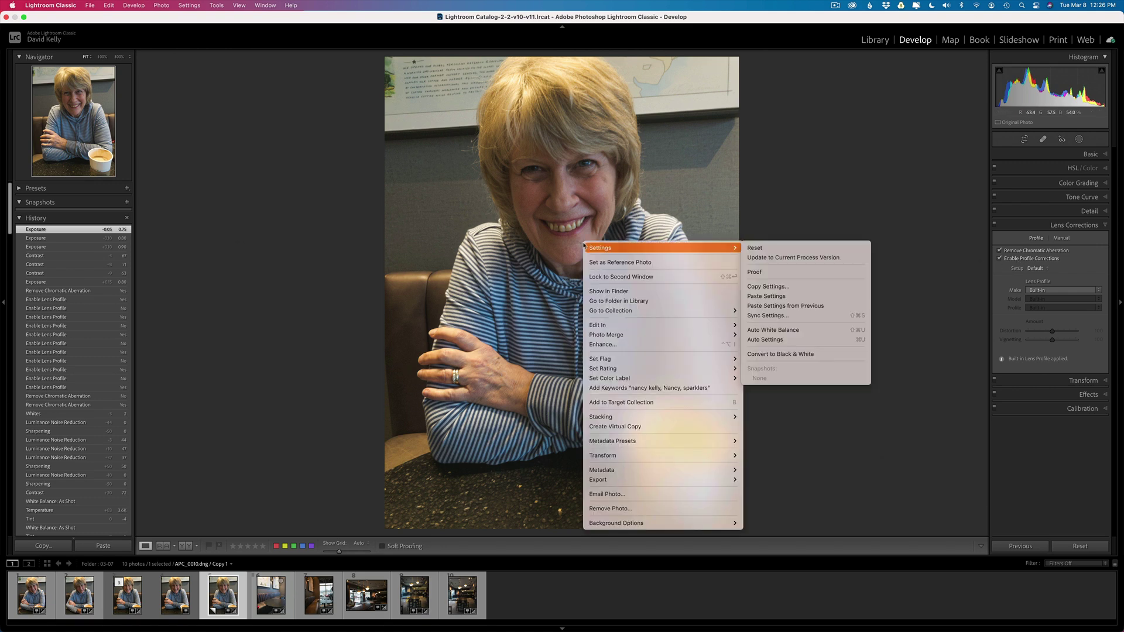
{"action": "mouse_move", "coordinate": [624, 325]}
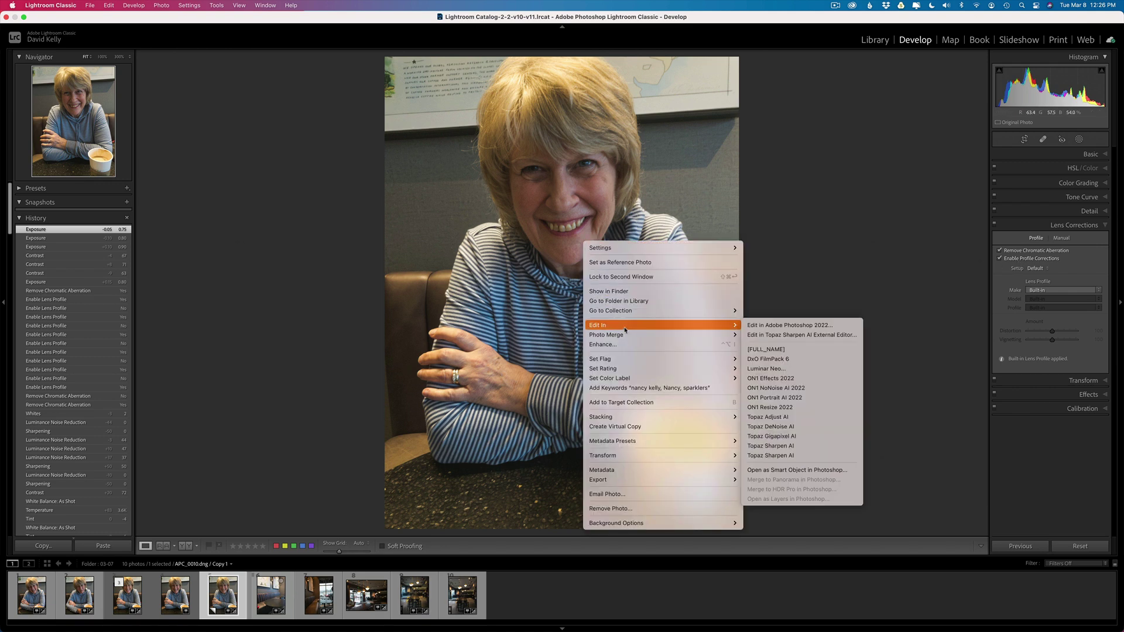
Step: Open a copy in Photoshop 2022 with an ON1 NoNoise AI layer above Background
{"action": "left_click", "coordinate": [777, 326]}
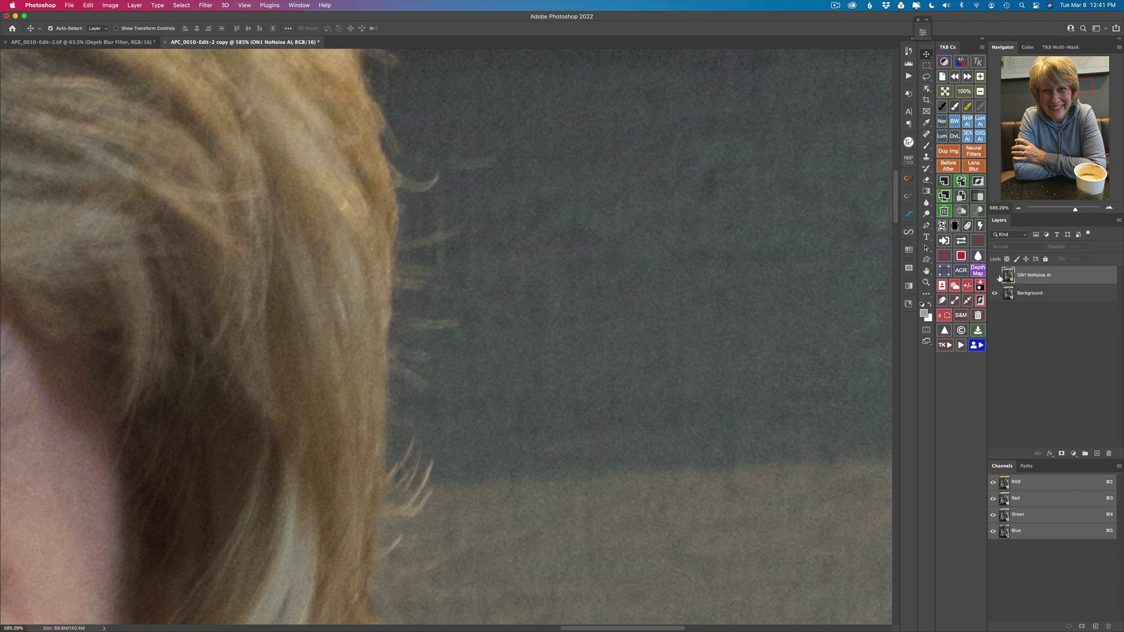
Step: Toggle the ON1 NoNoise AI layer off and on to compare, then fit the portrait on screen
{"action": "left_click", "coordinate": [994, 276]}
{"action": "left_click", "coordinate": [995, 277]}
{"action": "left_click", "coordinate": [995, 277]}
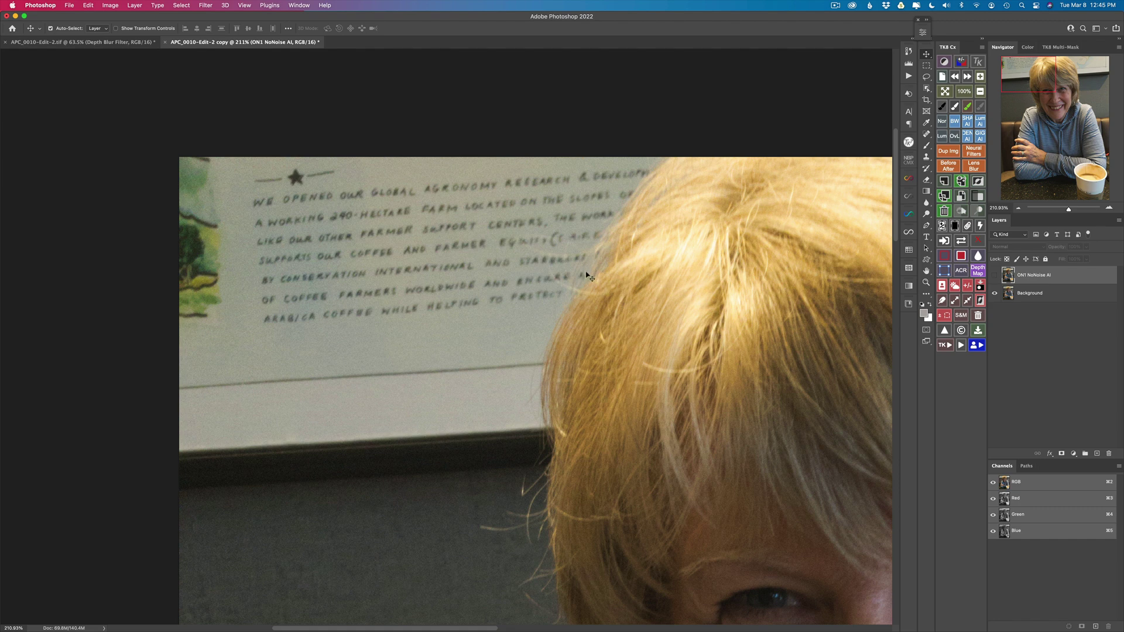
{"action": "left_click", "coordinate": [994, 276]}
{"action": "left_click", "coordinate": [945, 92]}
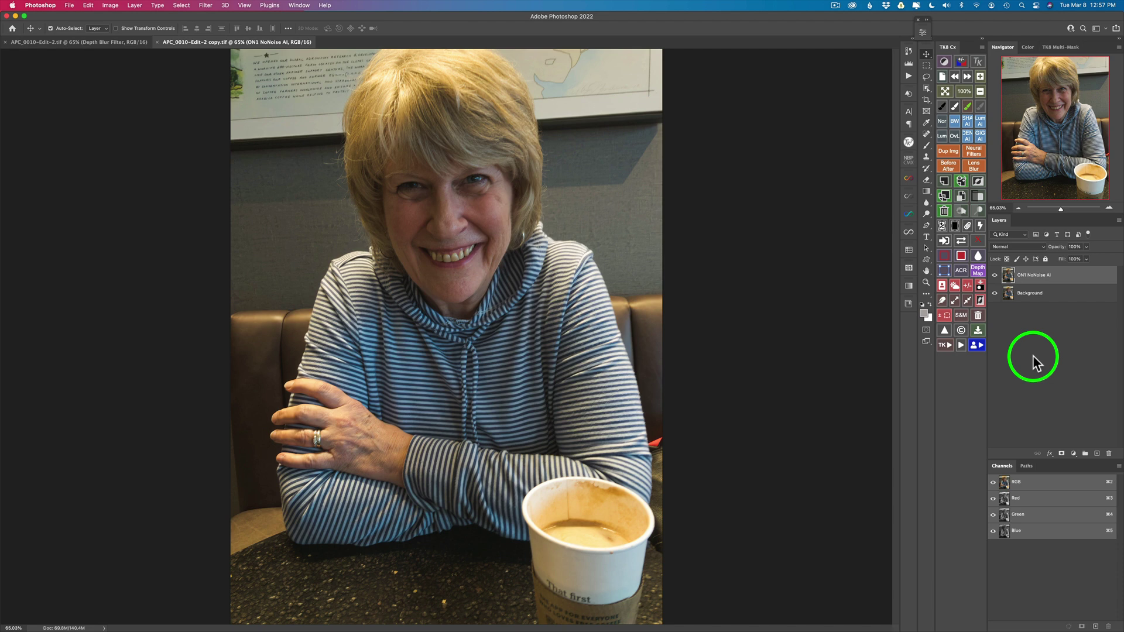
Step: Turn on the Depth Blur filter in Filter > Neural Filters
{"action": "left_click", "coordinate": [208, 5]}
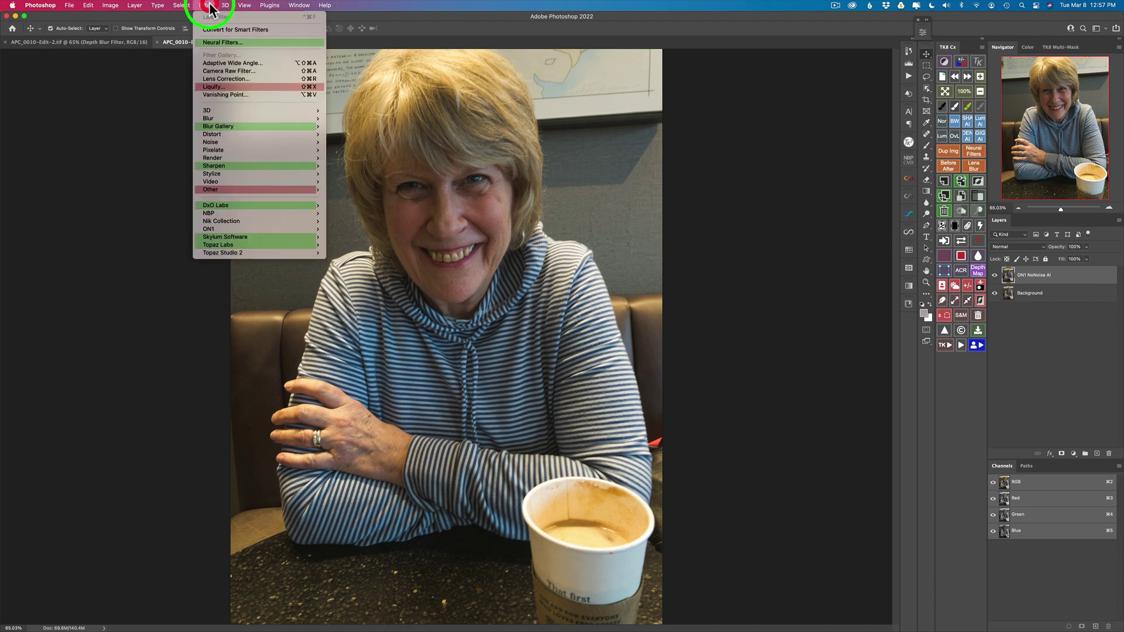
{"action": "left_click", "coordinate": [229, 44]}
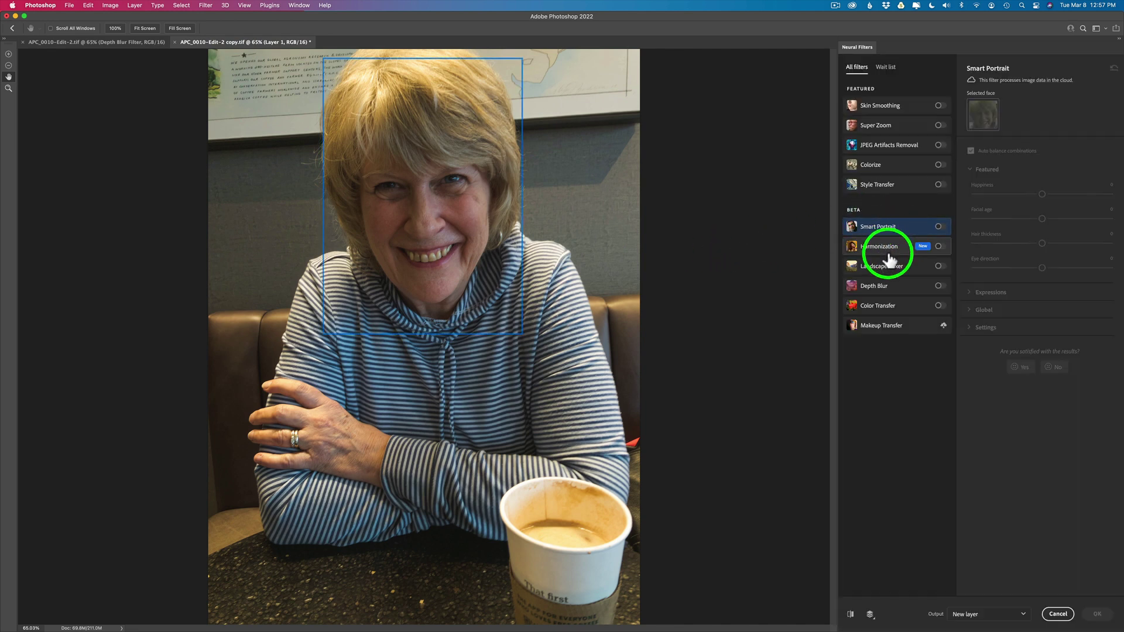
{"action": "left_click", "coordinate": [939, 287]}
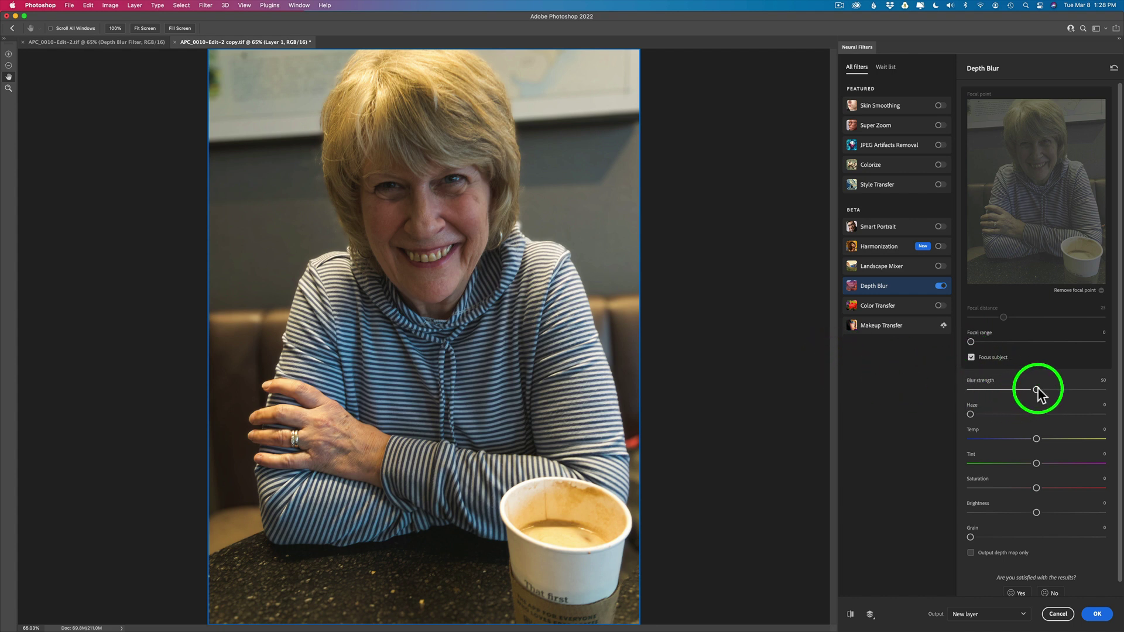
Step: Try Depth Blur strengths of 75 and 17, then reset Blur strength to 50
{"action": "left_click_drag", "start_coordinate": [1036, 390], "coordinate": [1073, 389]}
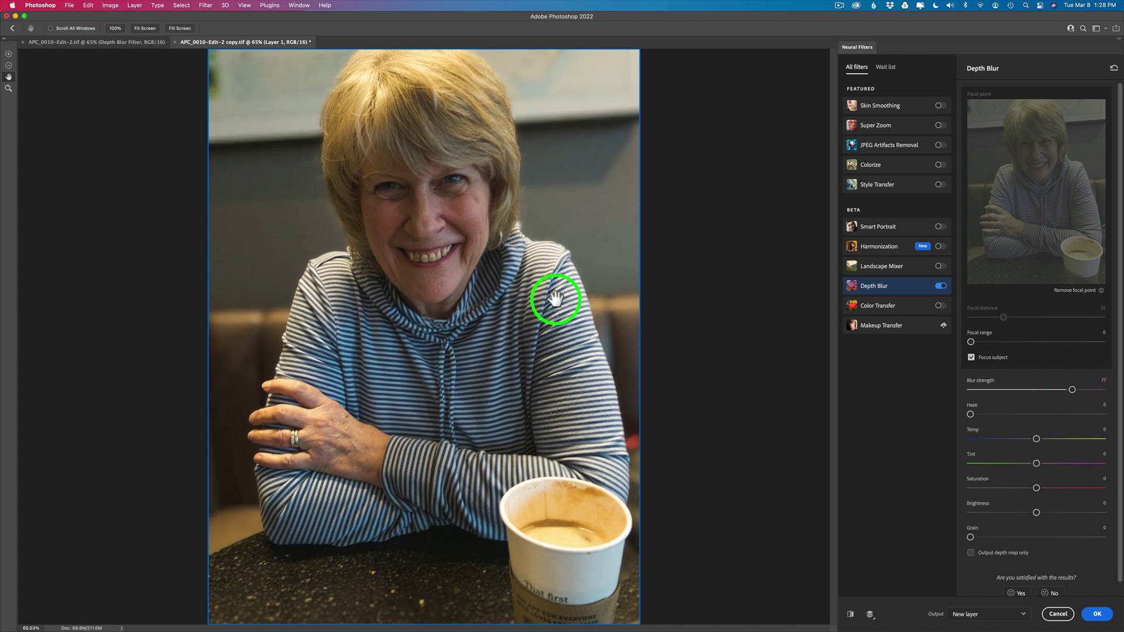
{"action": "left_click_drag", "start_coordinate": [1072, 390], "coordinate": [993, 390]}
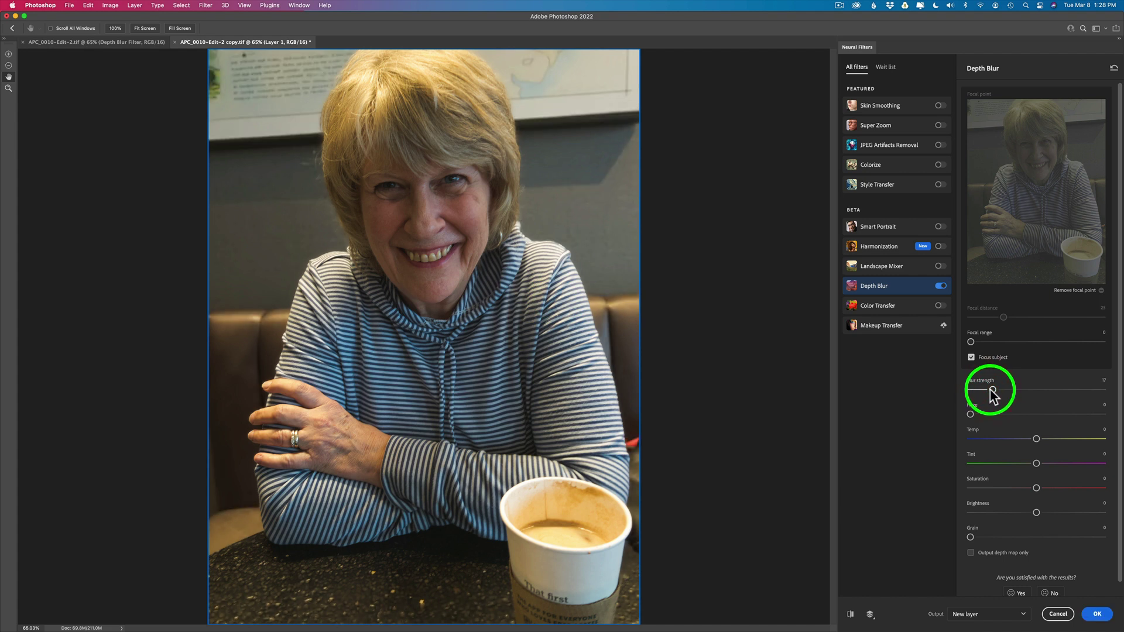
{"action": "double_click", "coordinate": [994, 390]}
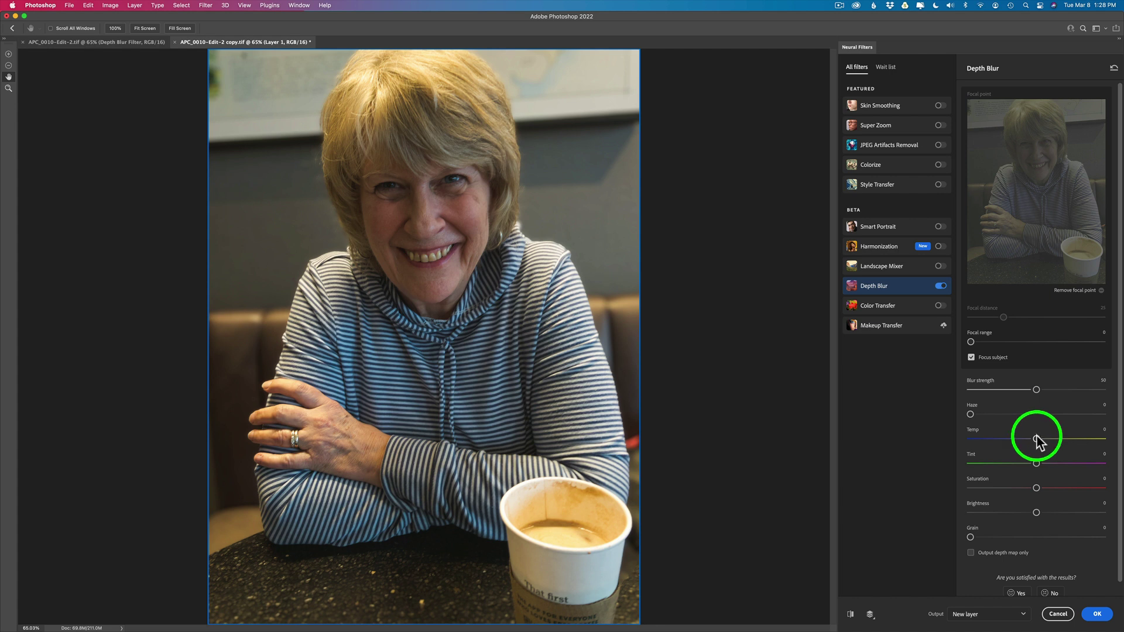
Step: Set Temp to -6, and try Tint at +37 before resetting it to 0
{"action": "left_click_drag", "start_coordinate": [1035, 435], "coordinate": [1028, 437]}
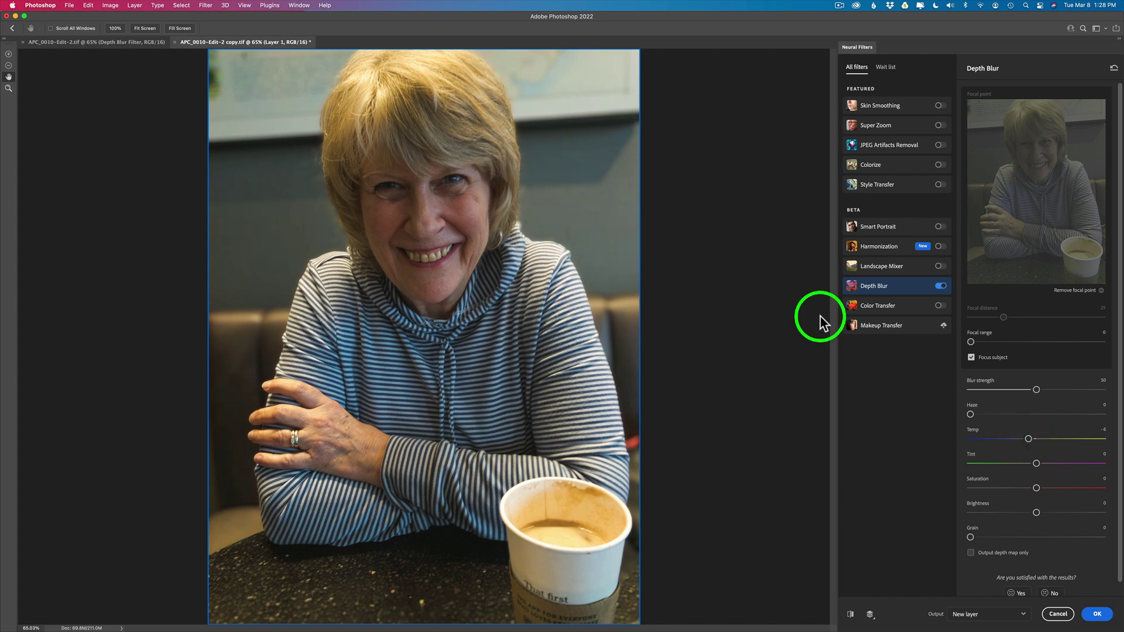
{"action": "mouse_move", "coordinate": [1028, 436]}
{"action": "left_mouse_down"}
{"action": "mouse_move", "coordinate": [1005, 438]}
{"action": "mouse_move", "coordinate": [1028, 438]}
{"action": "left_mouse_up"}
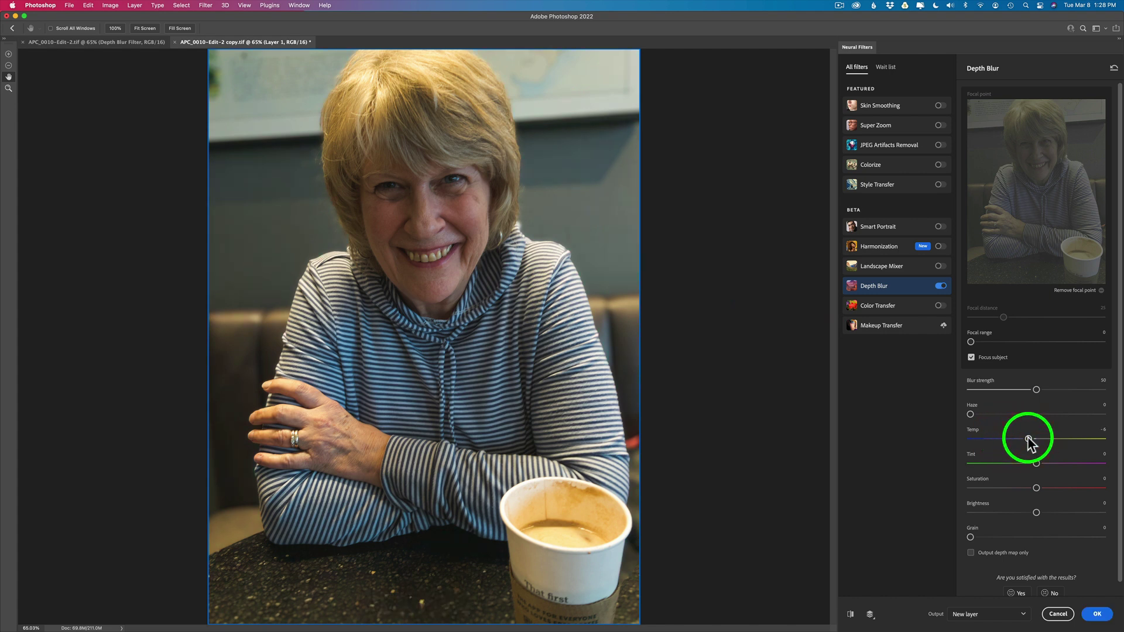
{"action": "mouse_move", "coordinate": [1036, 463]}
{"action": "left_mouse_down"}
{"action": "mouse_move", "coordinate": [1060, 464]}
{"action": "mouse_move", "coordinate": [1022, 464]}
{"action": "left_mouse_up"}
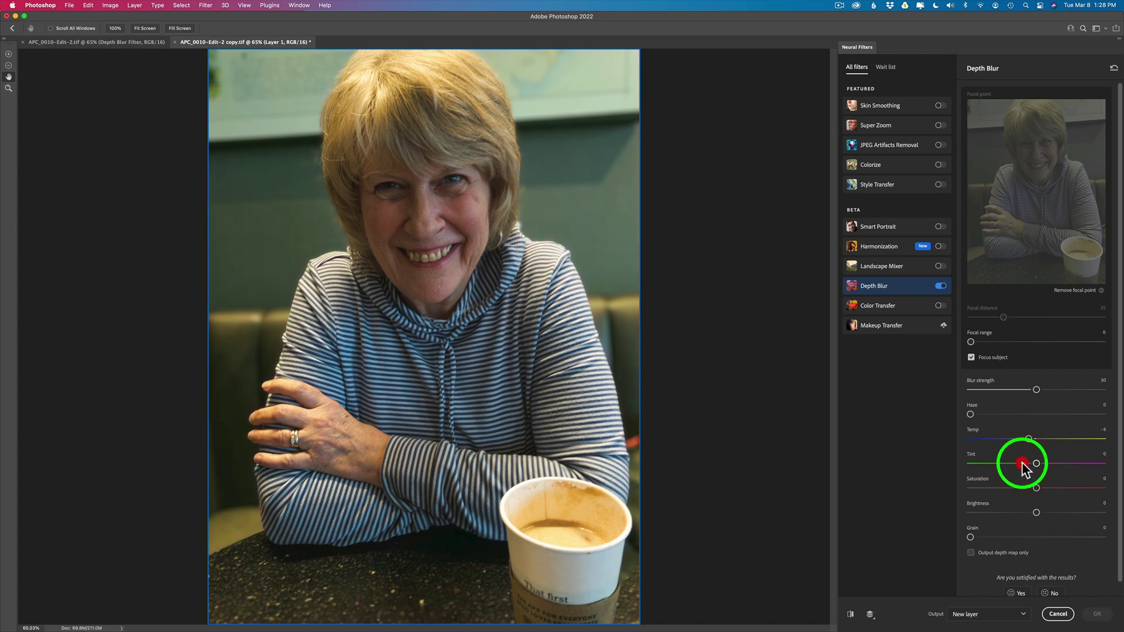
{"action": "double_click", "coordinate": [1029, 468]}
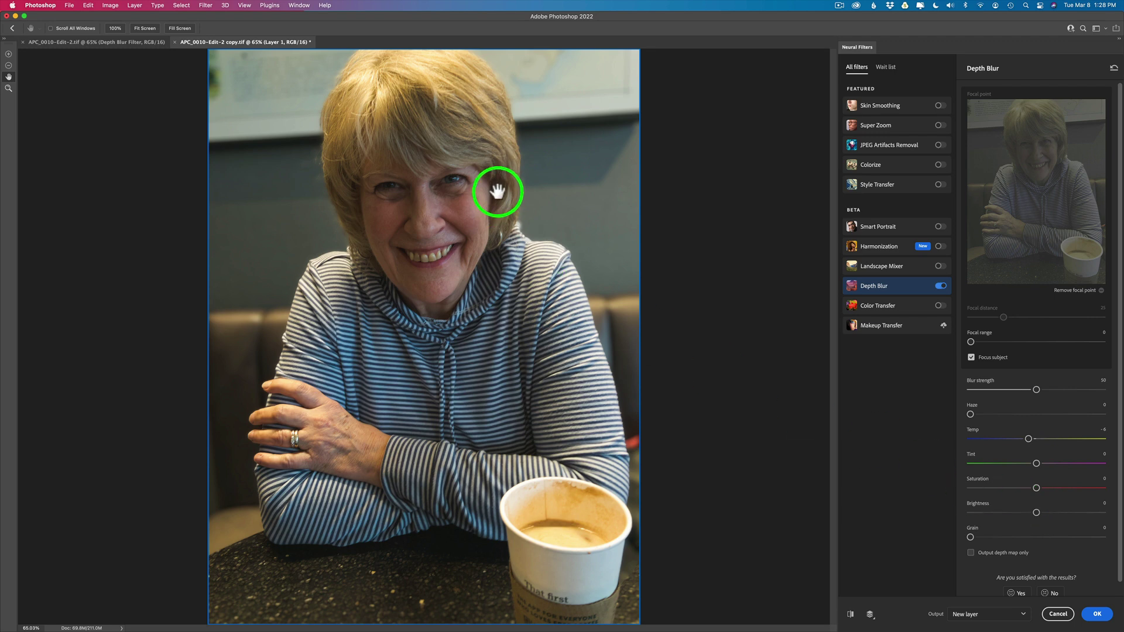
Step: Zoom into the face and set Depth Blur Grain to a light 8
{"action": "scroll", "coordinate": [498, 191], "scroll_direction": "up", "scroll_amount": 5}
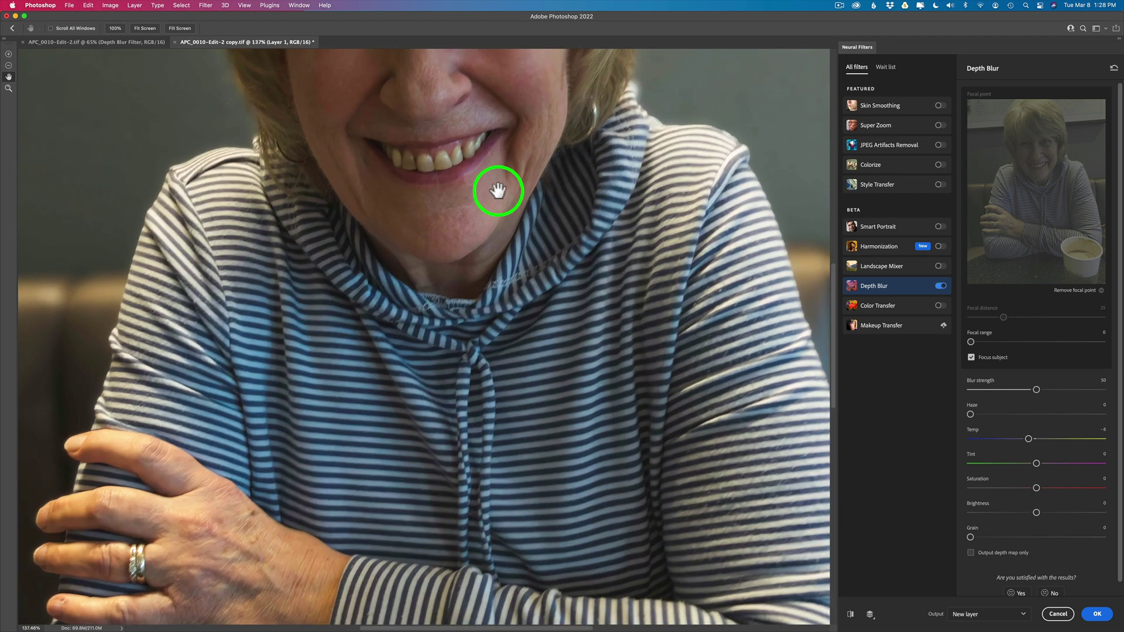
{"action": "scroll", "coordinate": [498, 190], "scroll_direction": "up", "scroll_amount": 3}
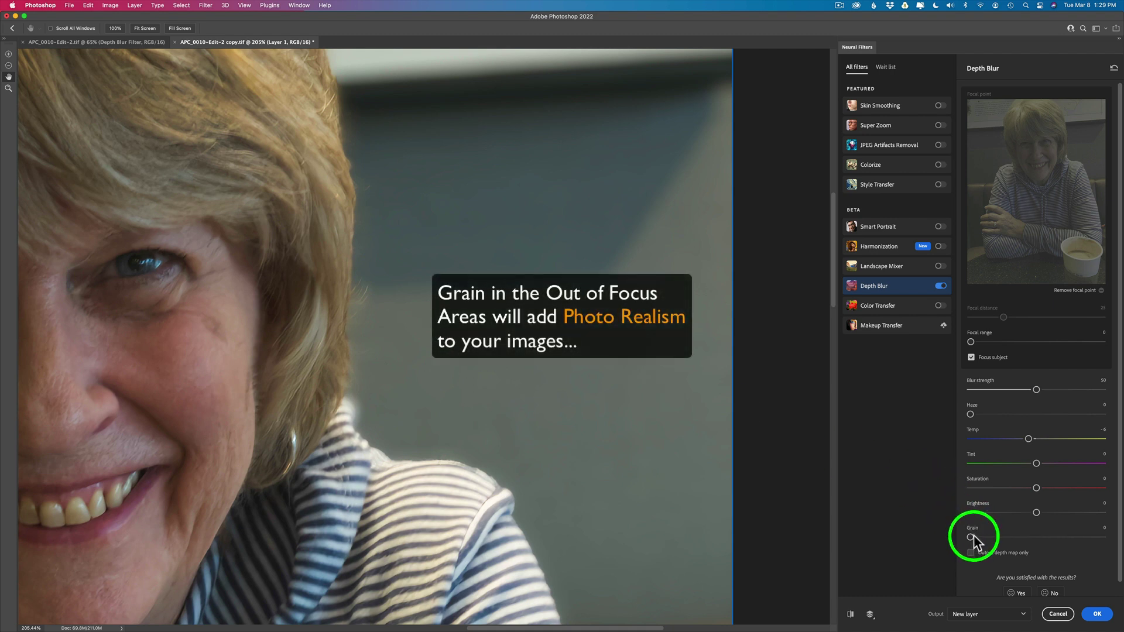
{"action": "left_click_drag", "start_coordinate": [973, 535], "coordinate": [1038, 533]}
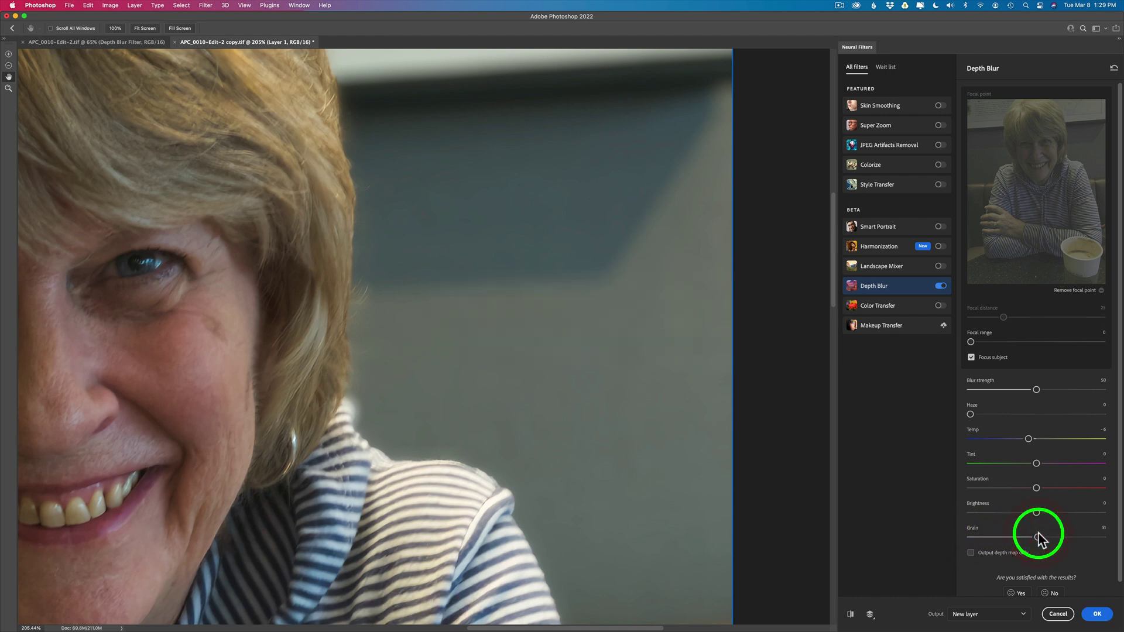
{"action": "left_click_drag", "start_coordinate": [1038, 532], "coordinate": [985, 537]}
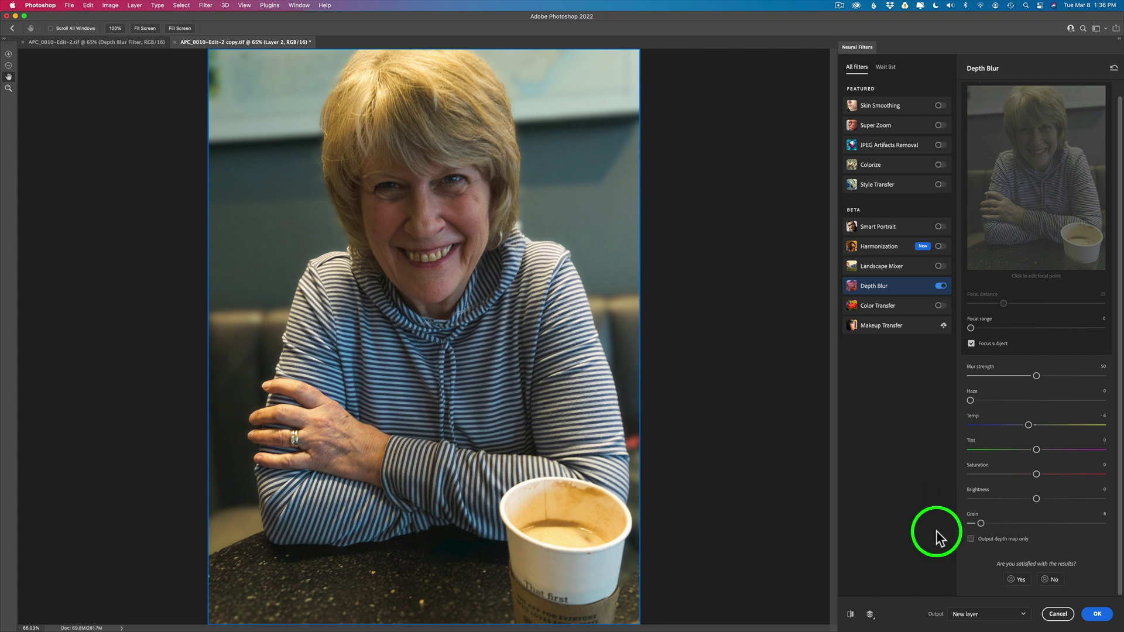
Step: Apply Depth Blur as a new layer named 'Depth Blur Filter (Bokeh Effect)'
{"action": "left_click", "coordinate": [1021, 614]}
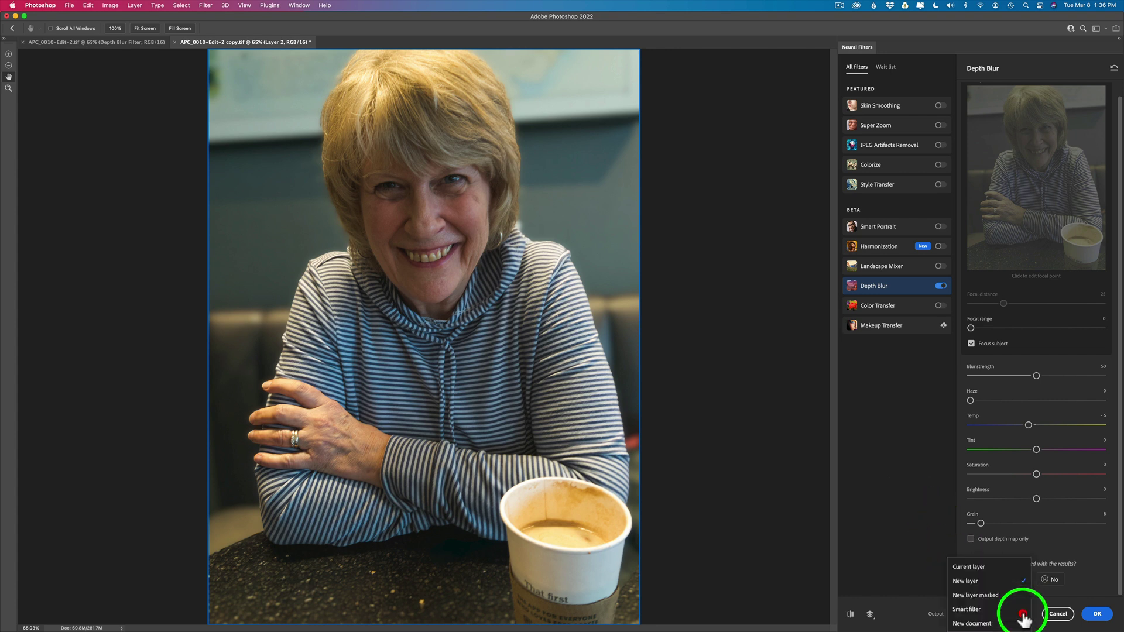
{"action": "left_click", "coordinate": [988, 582]}
{"action": "left_click", "coordinate": [1096, 615]}
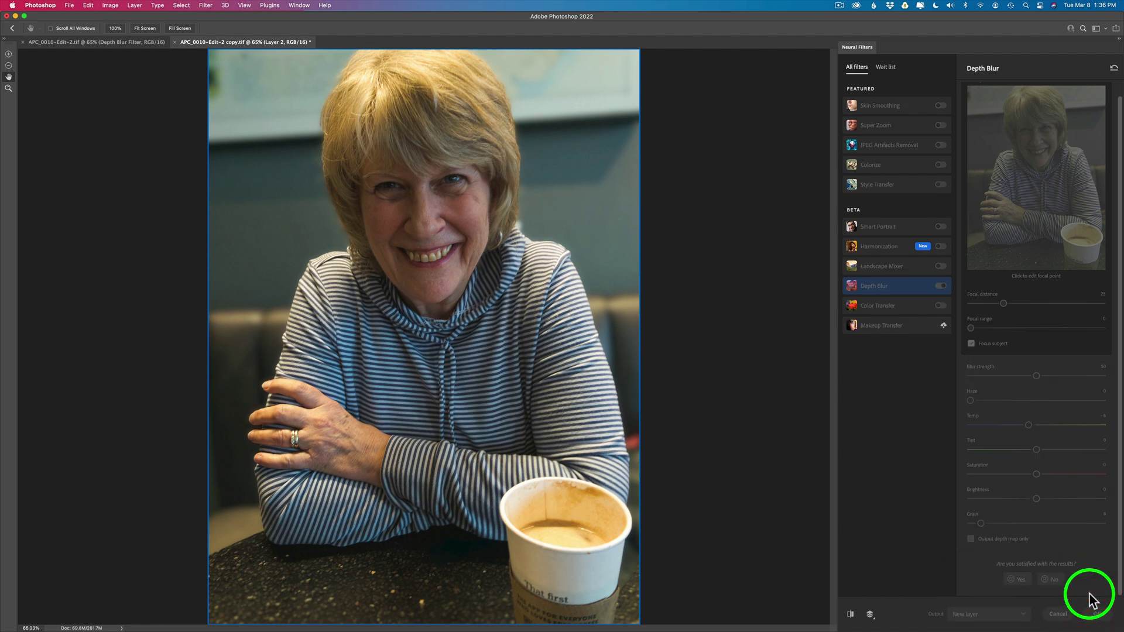
{"action": "left_click", "coordinate": [1045, 280]}
{"action": "left_click", "coordinate": [1091, 286]}
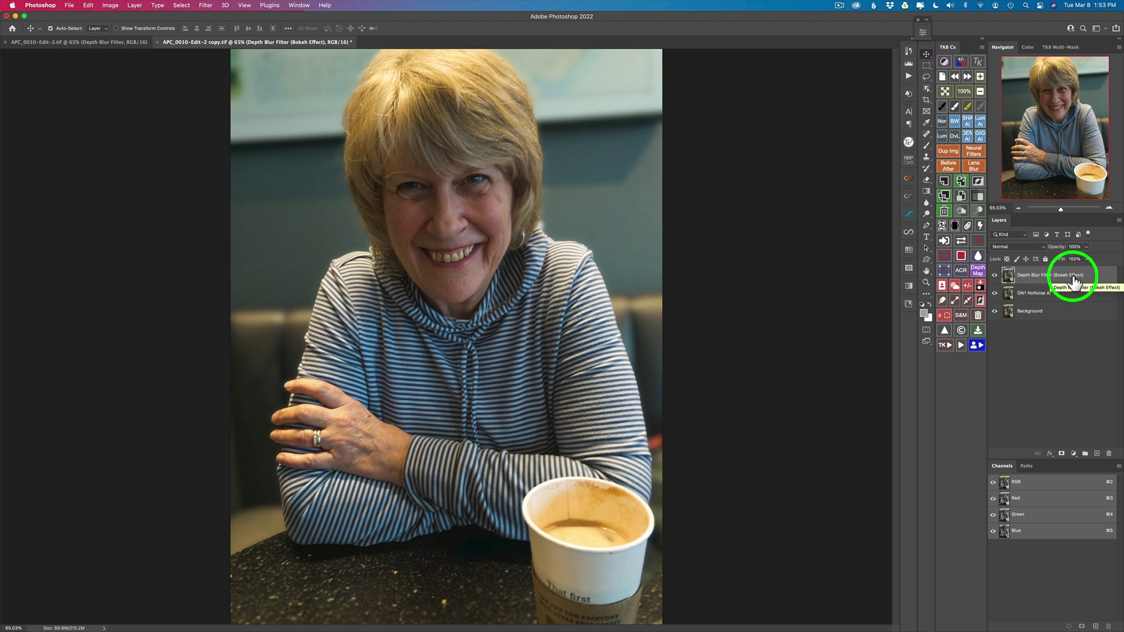
{"action": "left_click", "coordinate": [995, 277]}
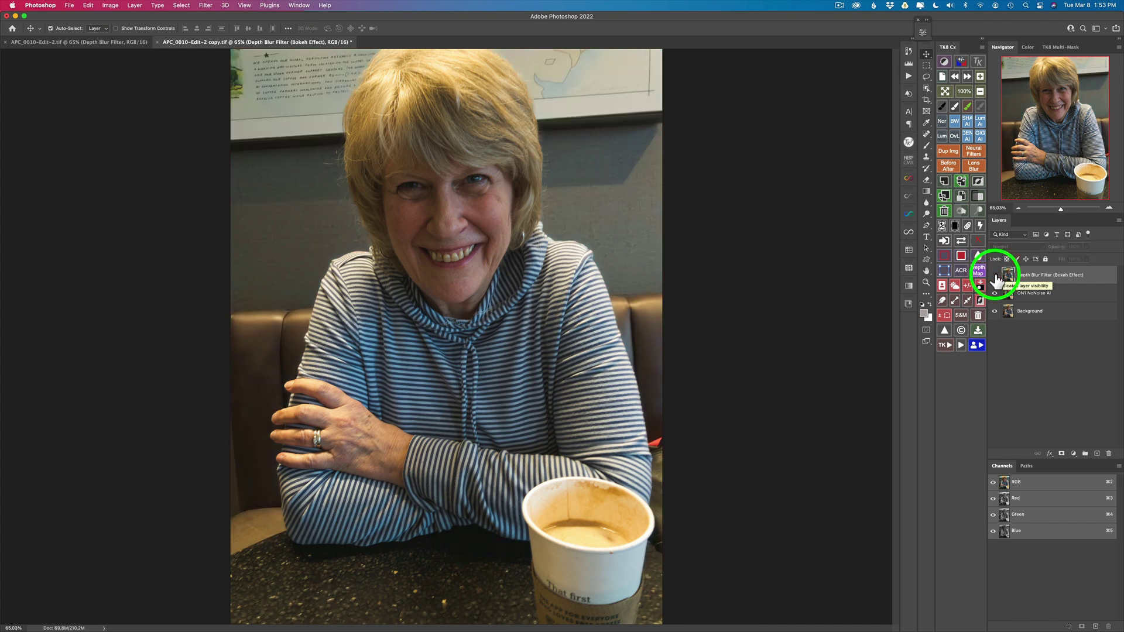
{"action": "left_click", "coordinate": [995, 276]}
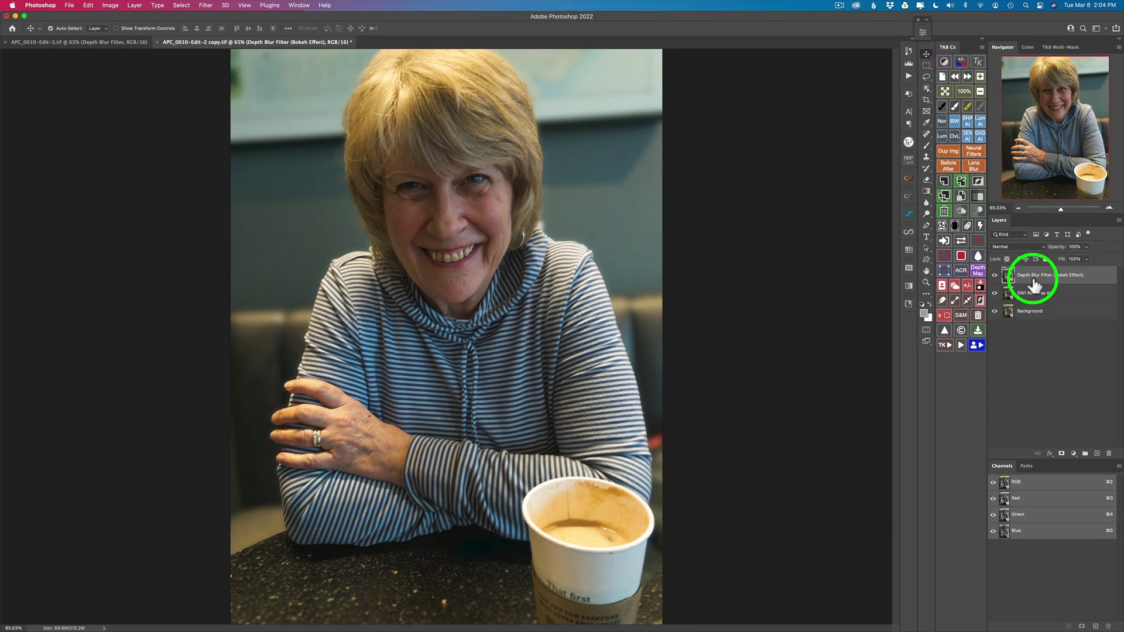
Step: Send the portrait to ON1 Portrait AI 2022 via File > Automate
{"action": "left_click", "coordinate": [70, 6]}
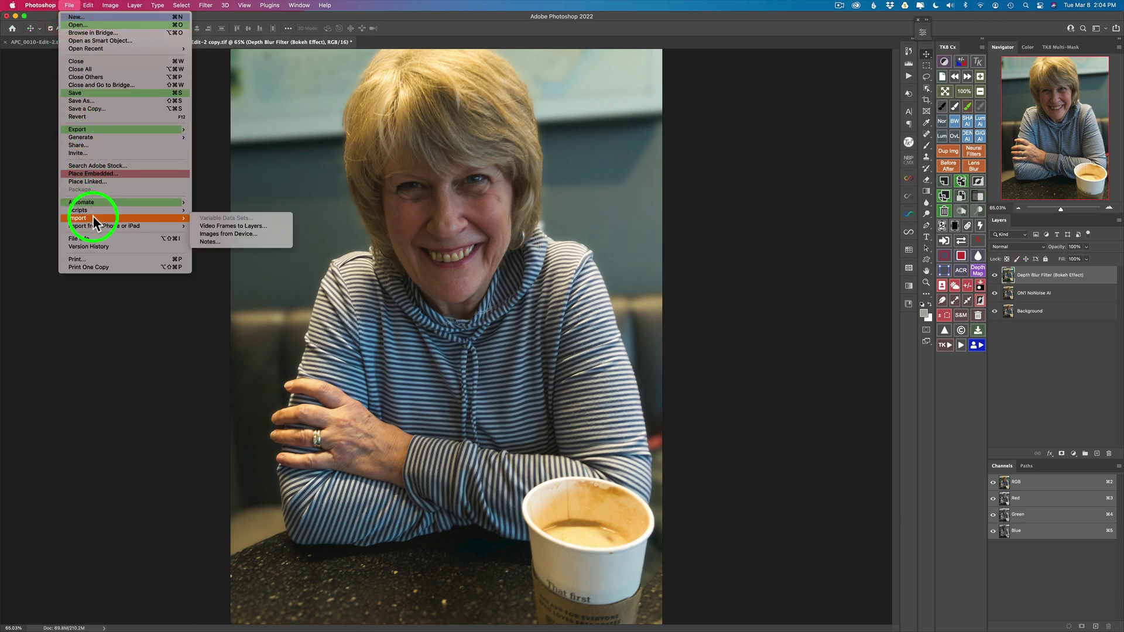
{"action": "mouse_move", "coordinate": [94, 205]}
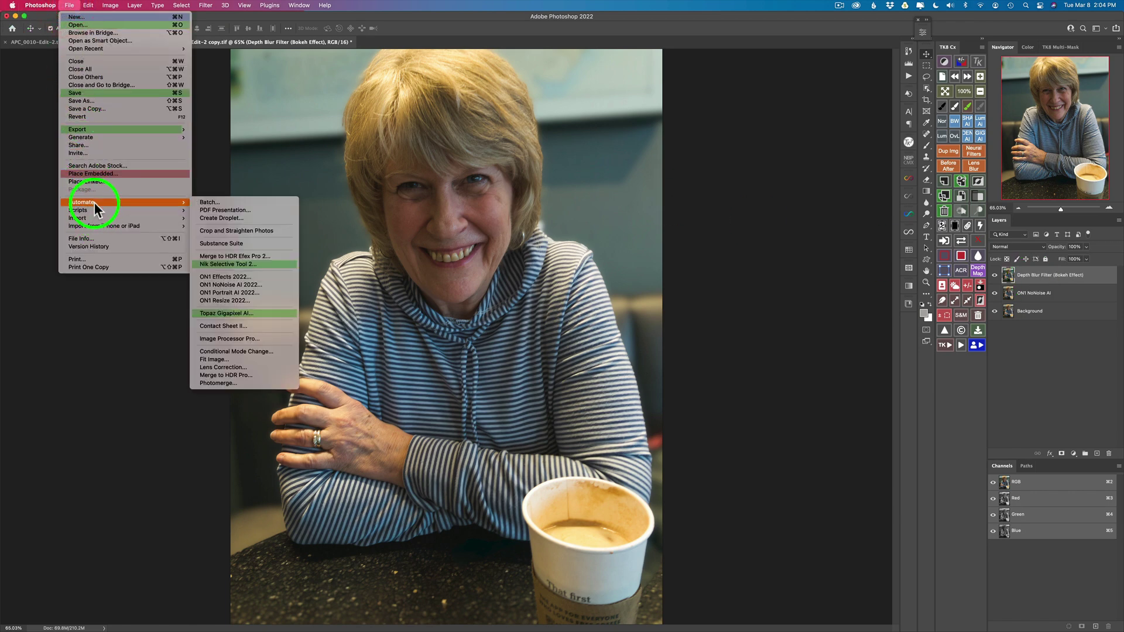
{"action": "left_click", "coordinate": [230, 293]}
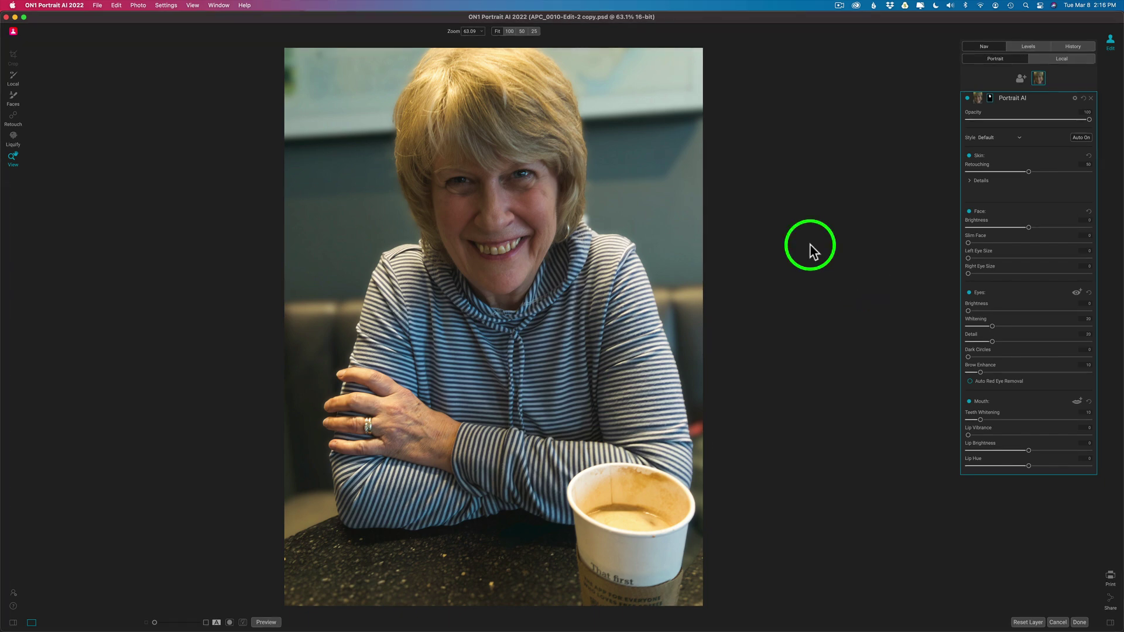
{"action": "scroll", "coordinate": [810, 250], "scroll_direction": "up", "scroll_amount": 8}
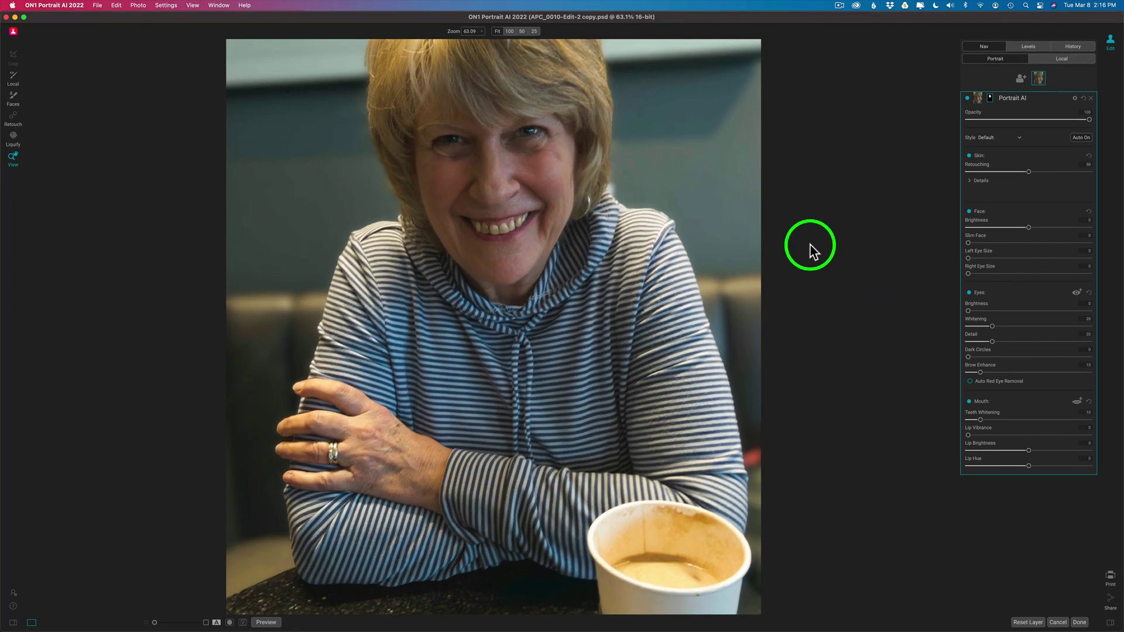
{"action": "scroll", "coordinate": [810, 250], "scroll_direction": "up", "scroll_amount": 5}
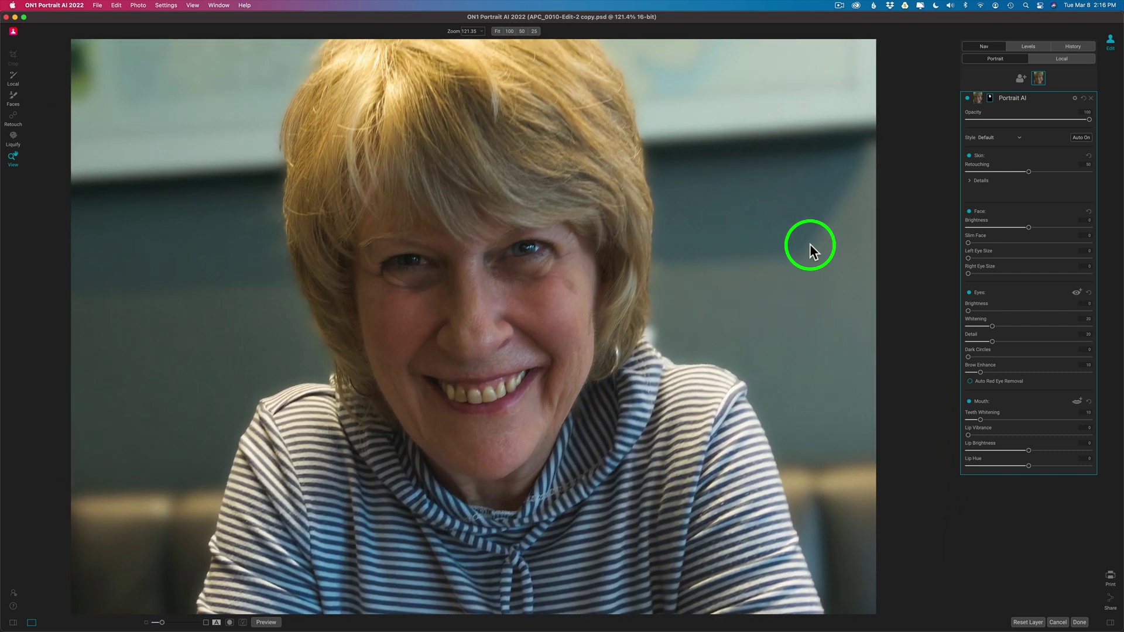
{"action": "left_click", "coordinate": [967, 99]}
{"action": "left_click", "coordinate": [967, 100]}
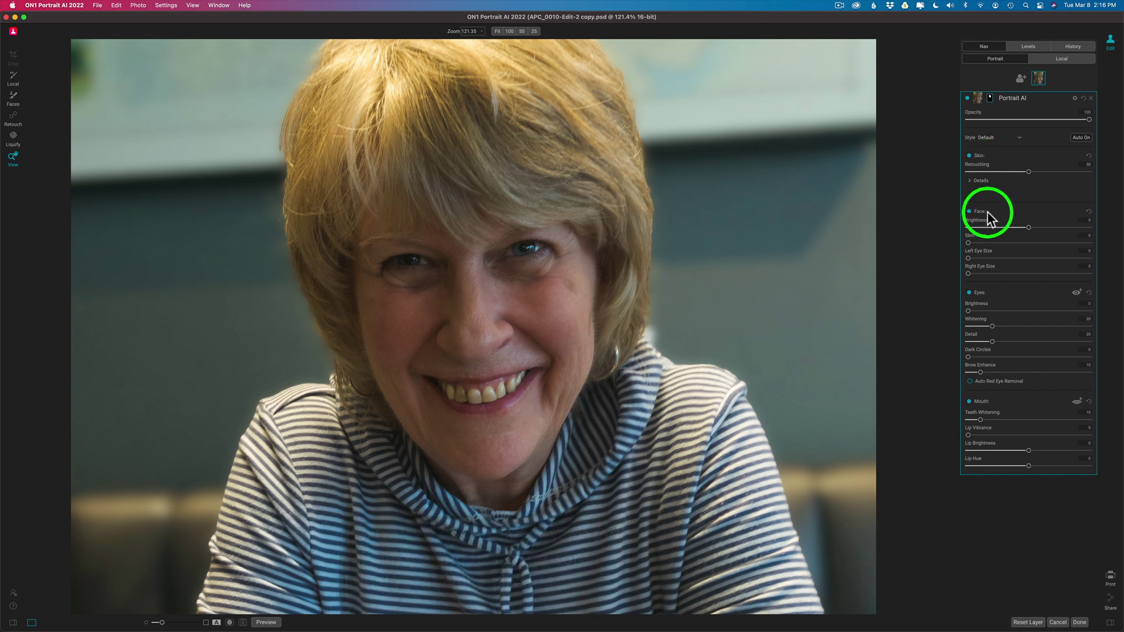
Step: Compare Skin on and off, set Retouching to about 58, and expand its Details
{"action": "left_click", "coordinate": [969, 156]}
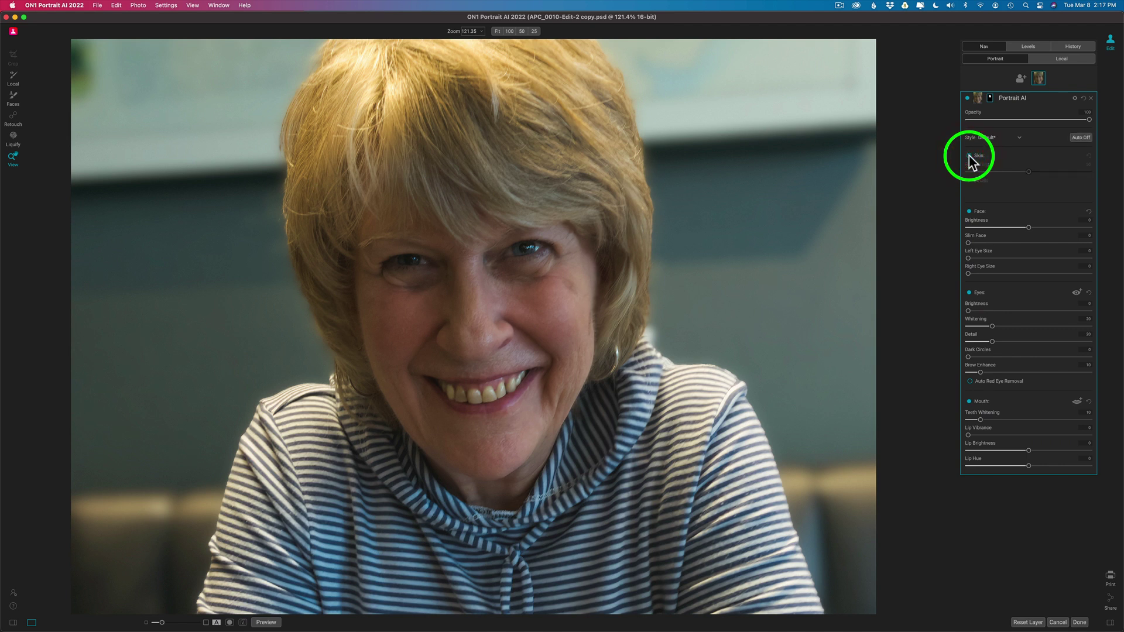
{"action": "left_click", "coordinate": [969, 156]}
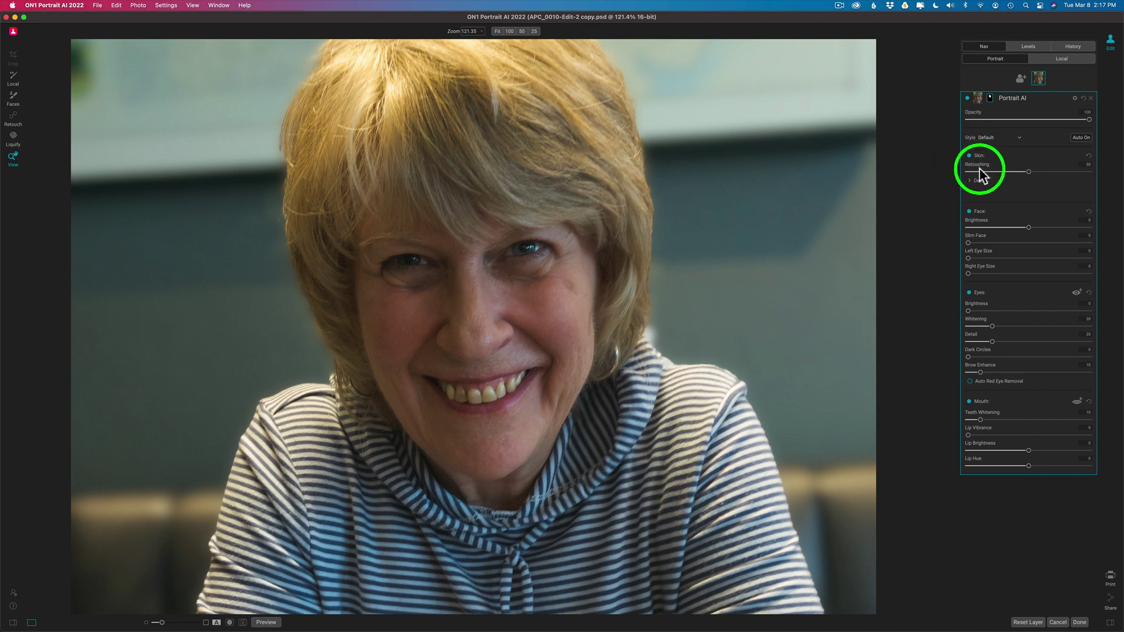
{"action": "mouse_move", "coordinate": [1028, 171]}
{"action": "left_mouse_down"}
{"action": "mouse_move", "coordinate": [1110, 171]}
{"action": "mouse_move", "coordinate": [1091, 175]}
{"action": "left_mouse_up"}
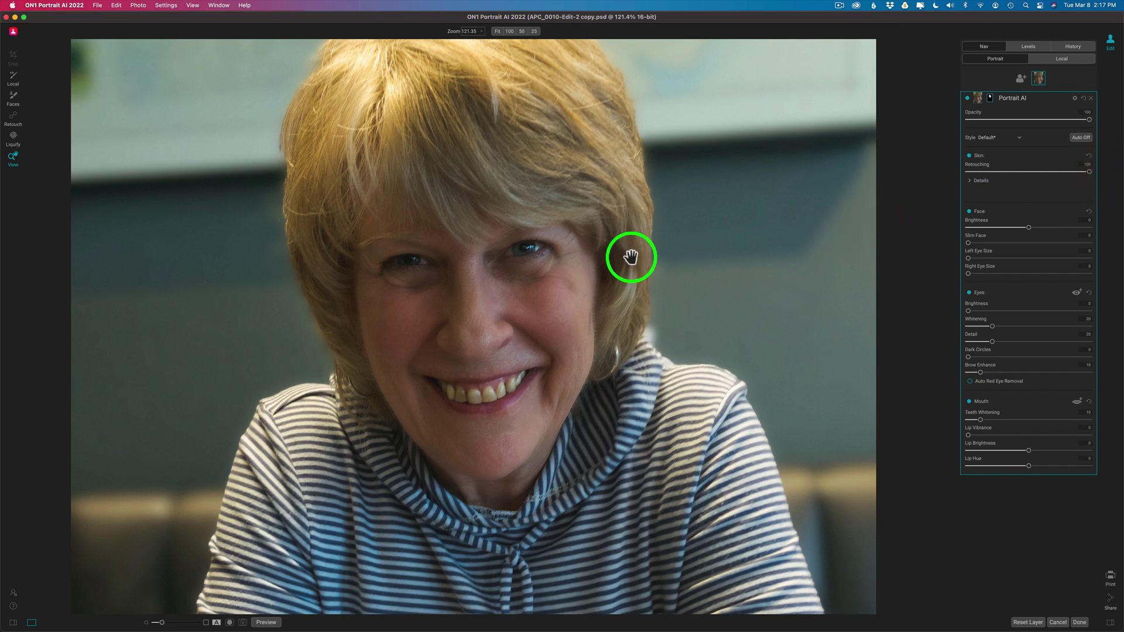
{"action": "double_click", "coordinate": [983, 169]}
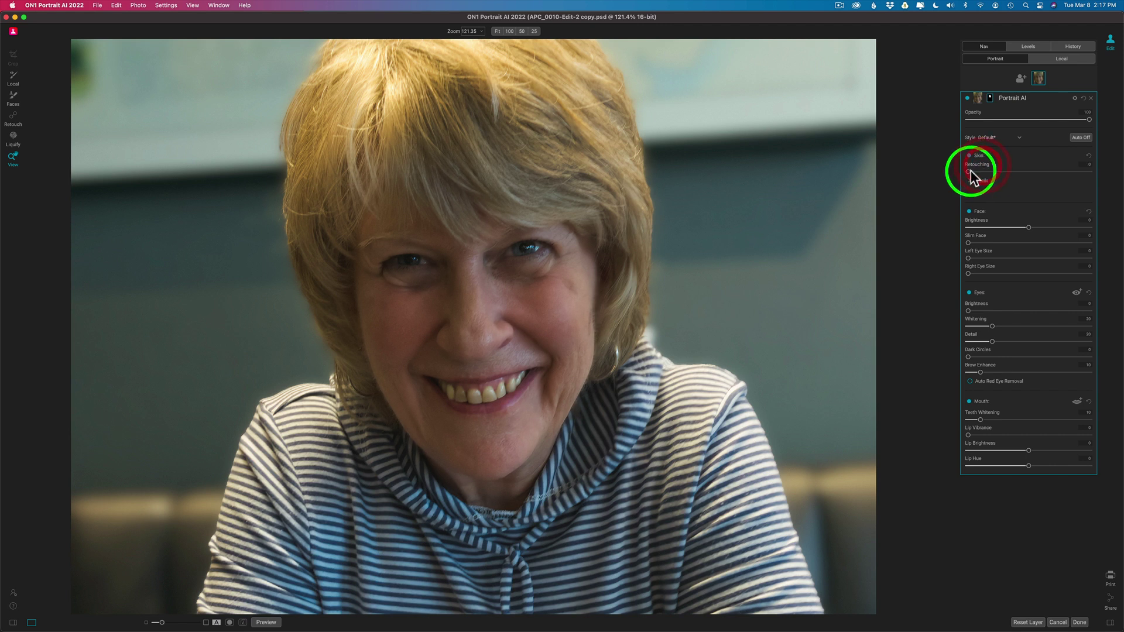
{"action": "left_click_drag", "start_coordinate": [970, 172], "coordinate": [1041, 172]}
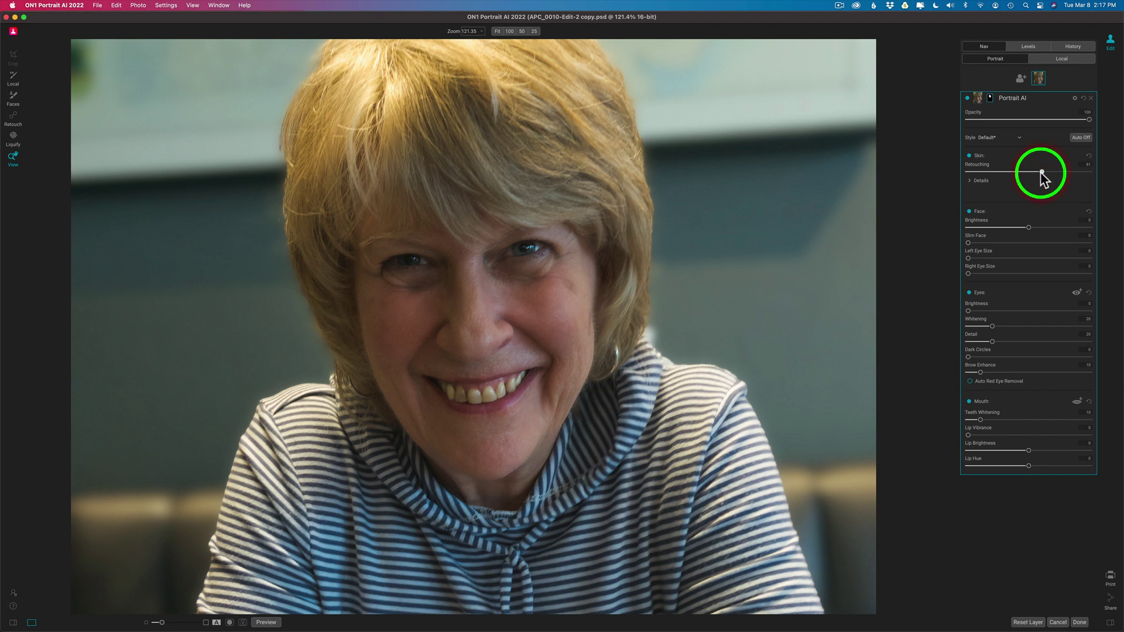
{"action": "left_click", "coordinate": [971, 181]}
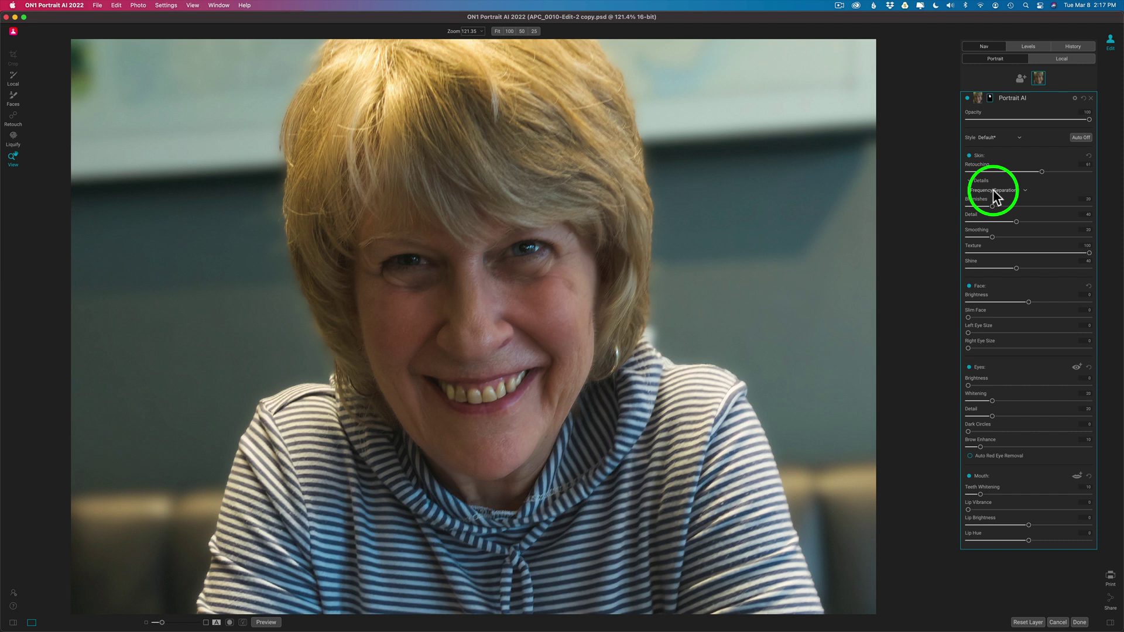
Step: Keep Frequency Separation, raise Blemishes to 63 and skin Detail to 57, then compare Skin off/on
{"action": "left_click", "coordinate": [993, 189]}
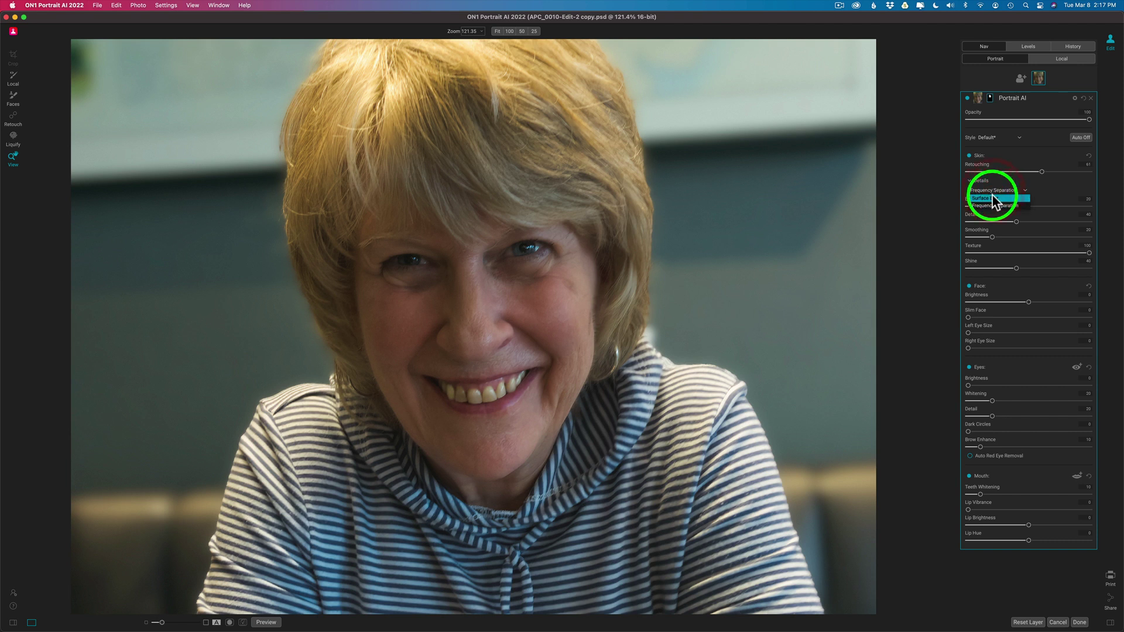
{"action": "left_click", "coordinate": [1045, 186]}
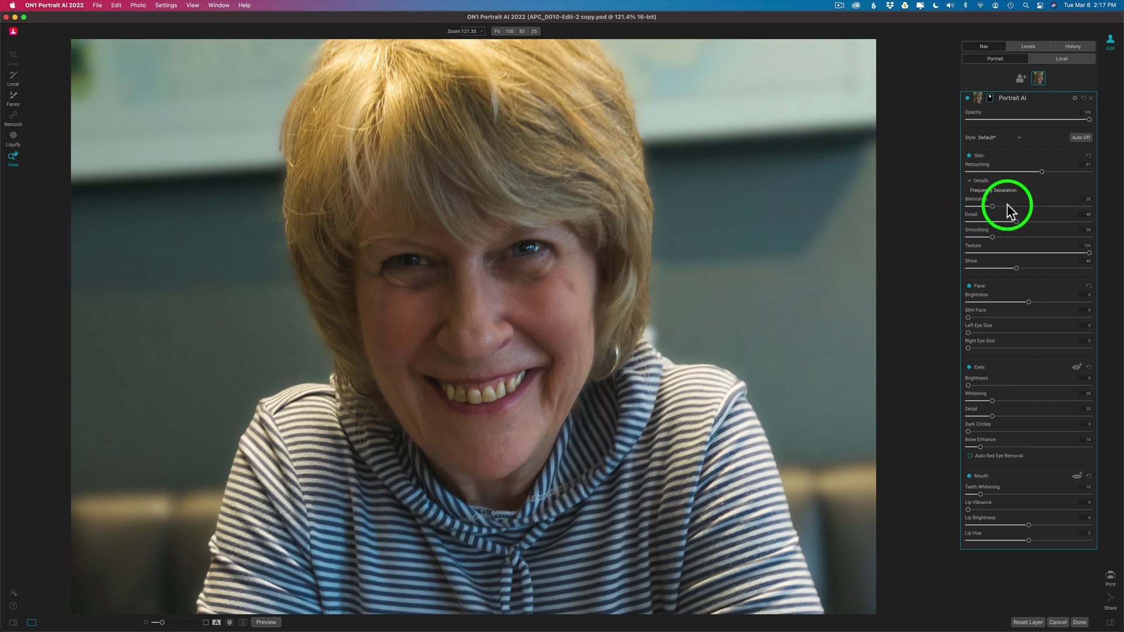
{"action": "left_click_drag", "start_coordinate": [991, 206], "coordinate": [1048, 206]}
{"action": "mouse_move", "coordinate": [1017, 221]}
{"action": "left_mouse_down"}
{"action": "mouse_move", "coordinate": [1054, 224]}
{"action": "mouse_move", "coordinate": [1008, 225]}
{"action": "mouse_move", "coordinate": [1015, 206]}
{"action": "mouse_move", "coordinate": [1003, 221]}
{"action": "left_mouse_up"}
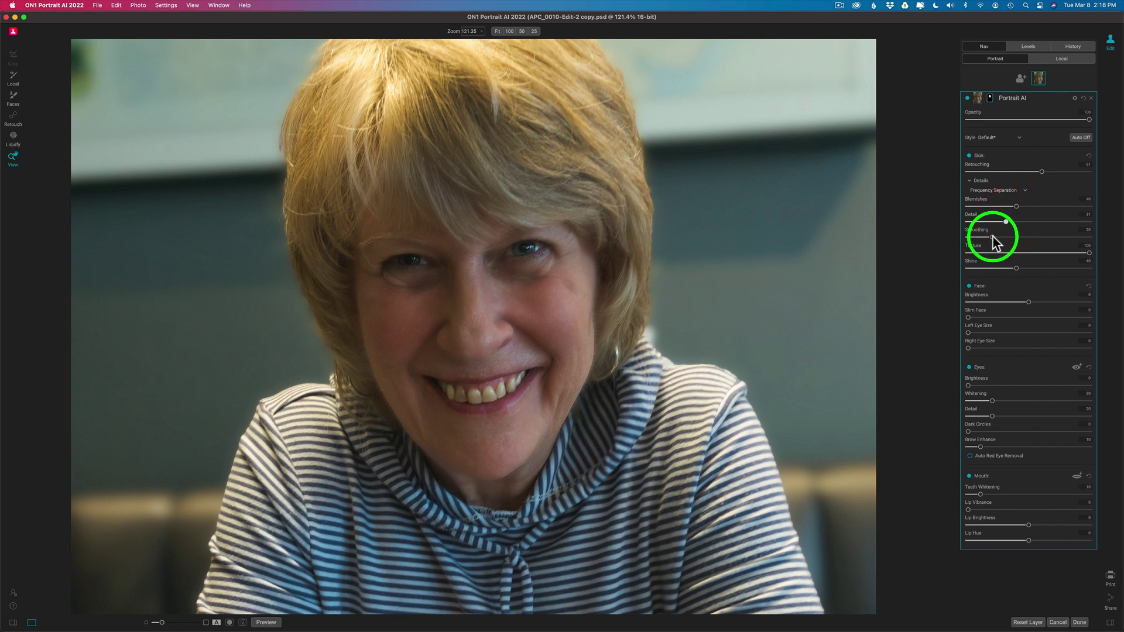
{"action": "left_click", "coordinate": [968, 154]}
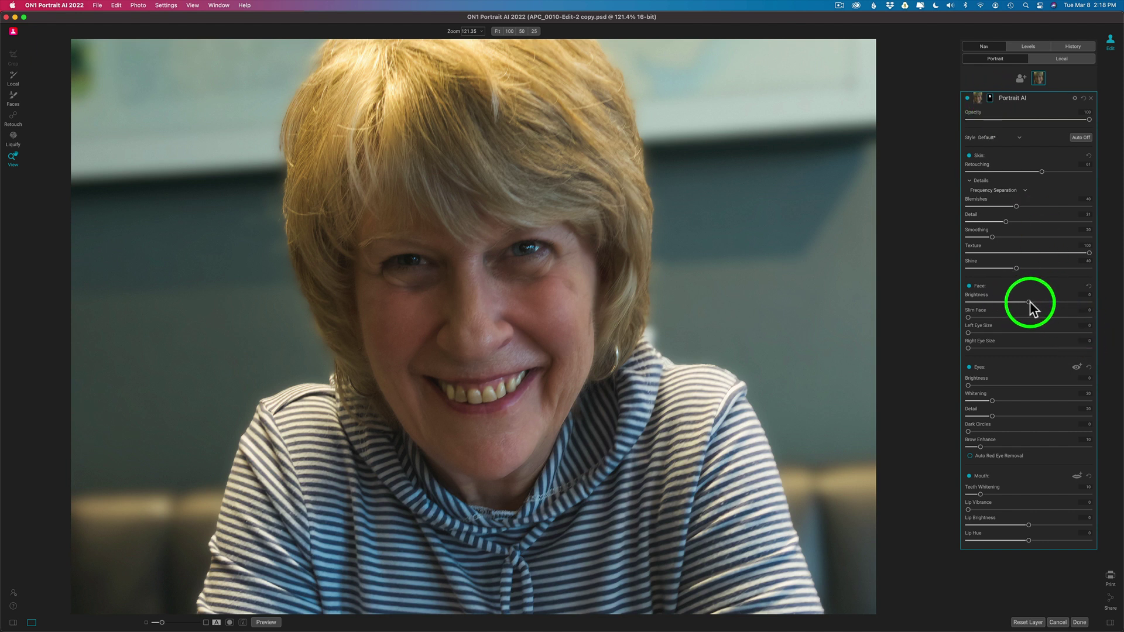
Step: Raise Face Brightness; try Slim Face and Left Eye Size but leave both at 0
{"action": "left_click_drag", "start_coordinate": [1029, 302], "coordinate": [1060, 301]}
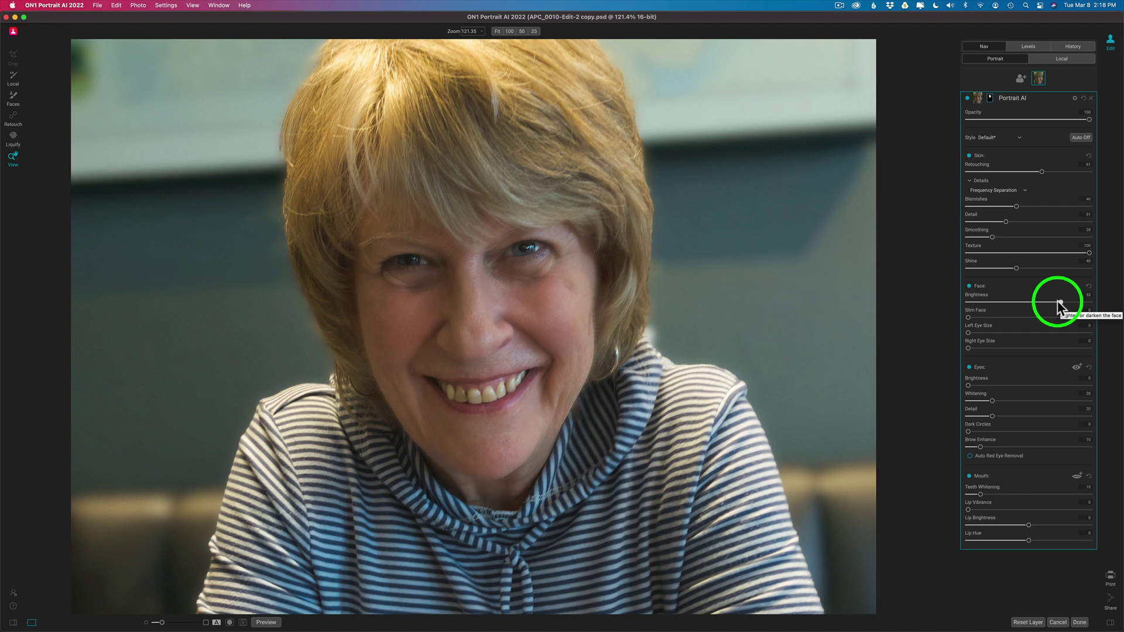
{"action": "mouse_move", "coordinate": [968, 317]}
{"action": "left_mouse_down"}
{"action": "mouse_move", "coordinate": [1011, 318]}
{"action": "mouse_move", "coordinate": [954, 317]}
{"action": "left_mouse_up"}
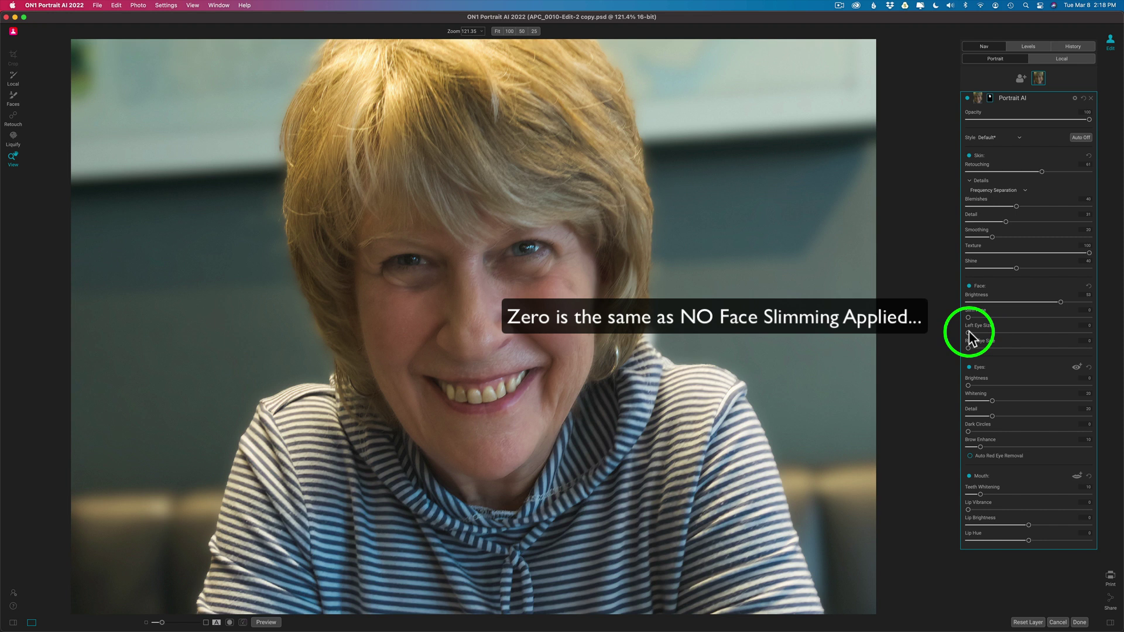
{"action": "left_click_drag", "start_coordinate": [968, 332], "coordinate": [919, 331]}
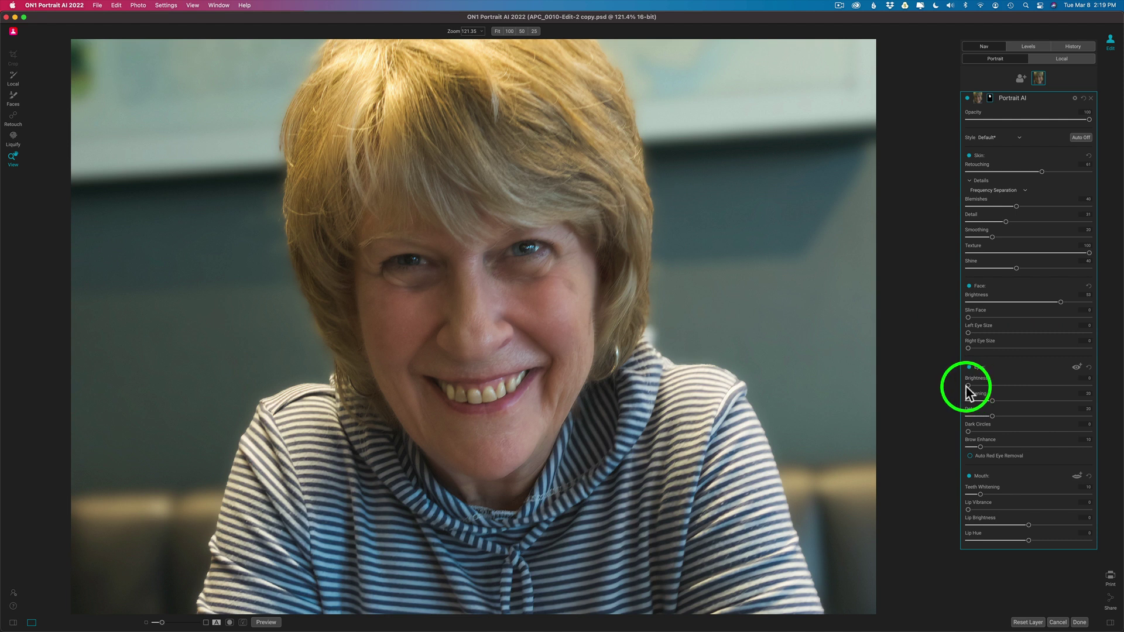
Step: Leave Eyes Brightness at 0, increase eye Detail, and raise Dark Circles reduction to about 54
{"action": "mouse_move", "coordinate": [967, 385]}
{"action": "left_mouse_down"}
{"action": "mouse_move", "coordinate": [1026, 387]}
{"action": "mouse_move", "coordinate": [949, 385]}
{"action": "left_mouse_up"}
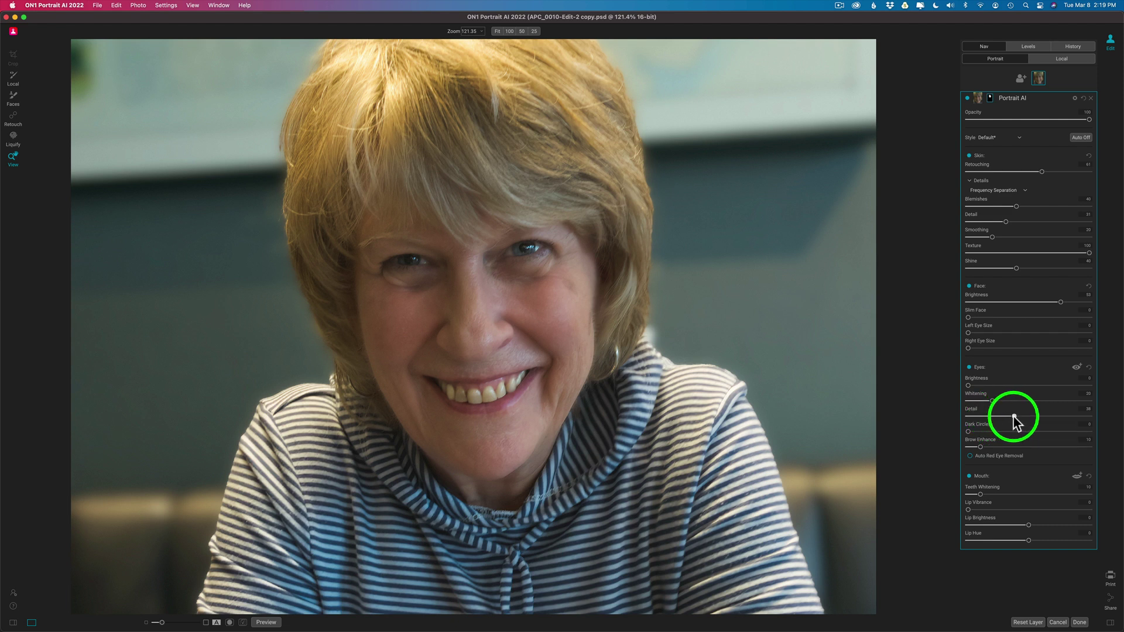
{"action": "mouse_move", "coordinate": [1014, 416]}
{"action": "left_mouse_down"}
{"action": "mouse_move", "coordinate": [1049, 416]}
{"action": "mouse_move", "coordinate": [995, 416]}
{"action": "left_mouse_up"}
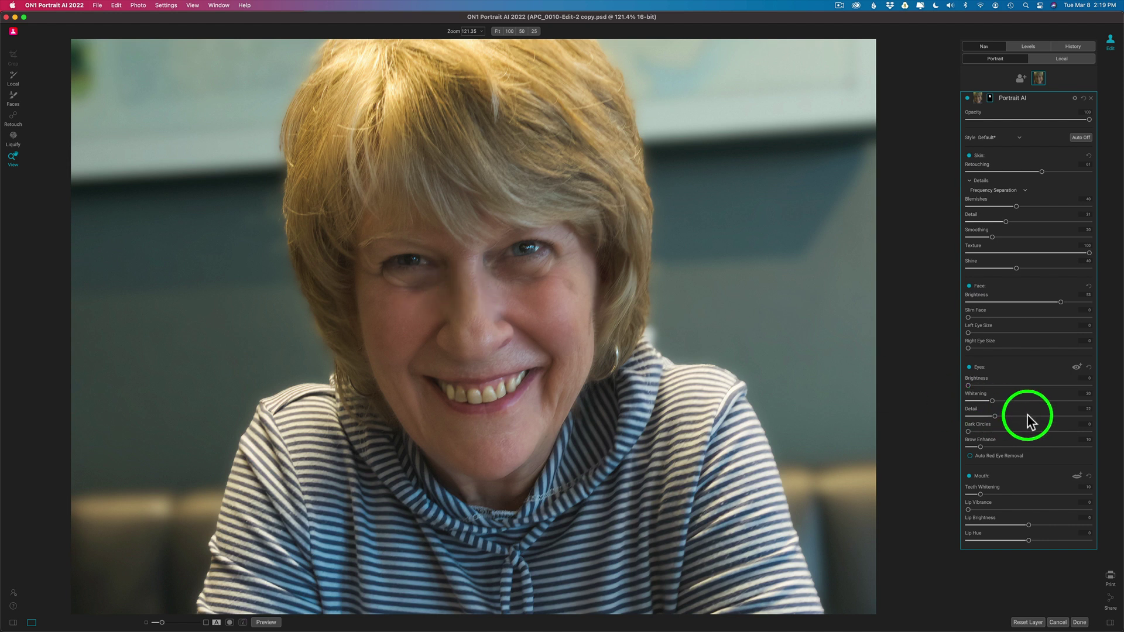
{"action": "left_click_drag", "start_coordinate": [978, 432], "coordinate": [1035, 433]}
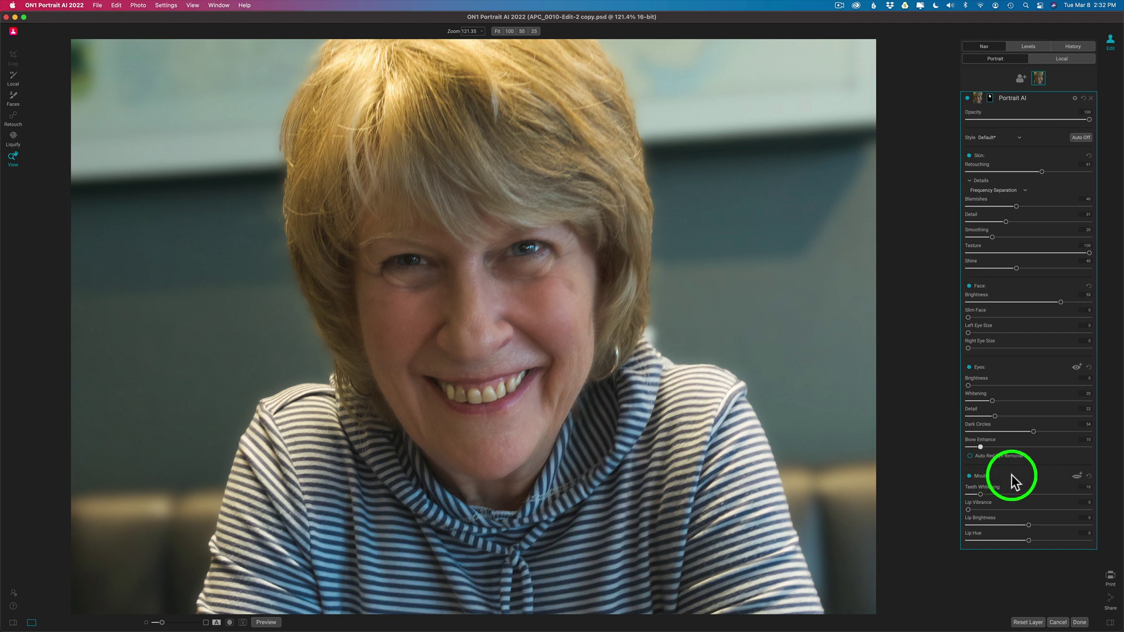
Step: Compare the Mouth adjustments off and on, then set Teeth Whitening to 20
{"action": "left_click", "coordinate": [969, 477]}
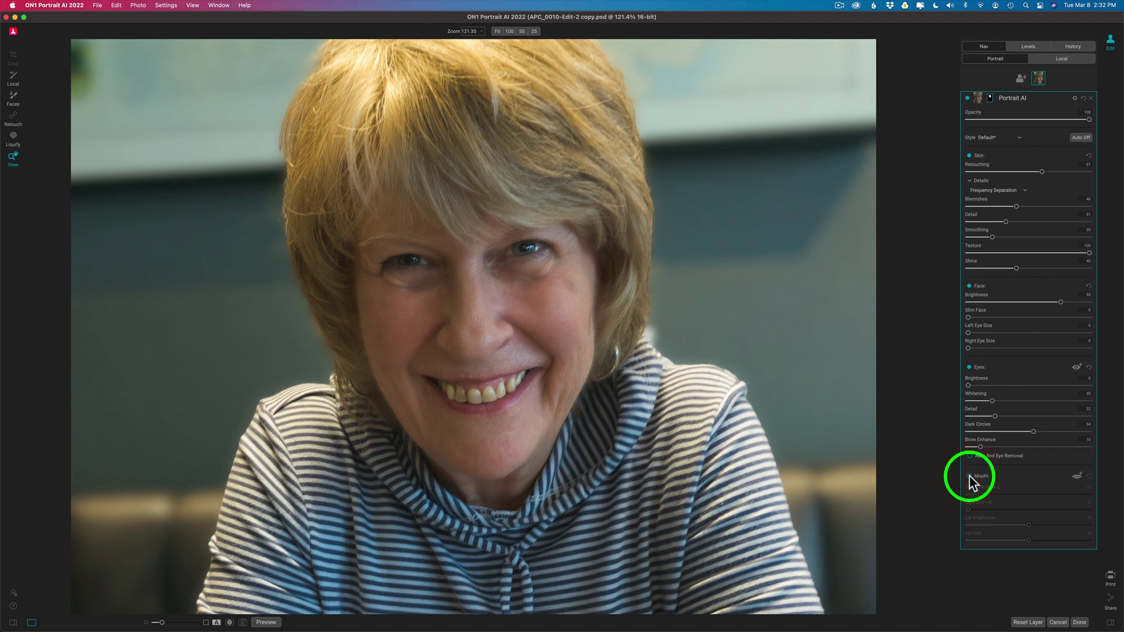
{"action": "left_click", "coordinate": [969, 476]}
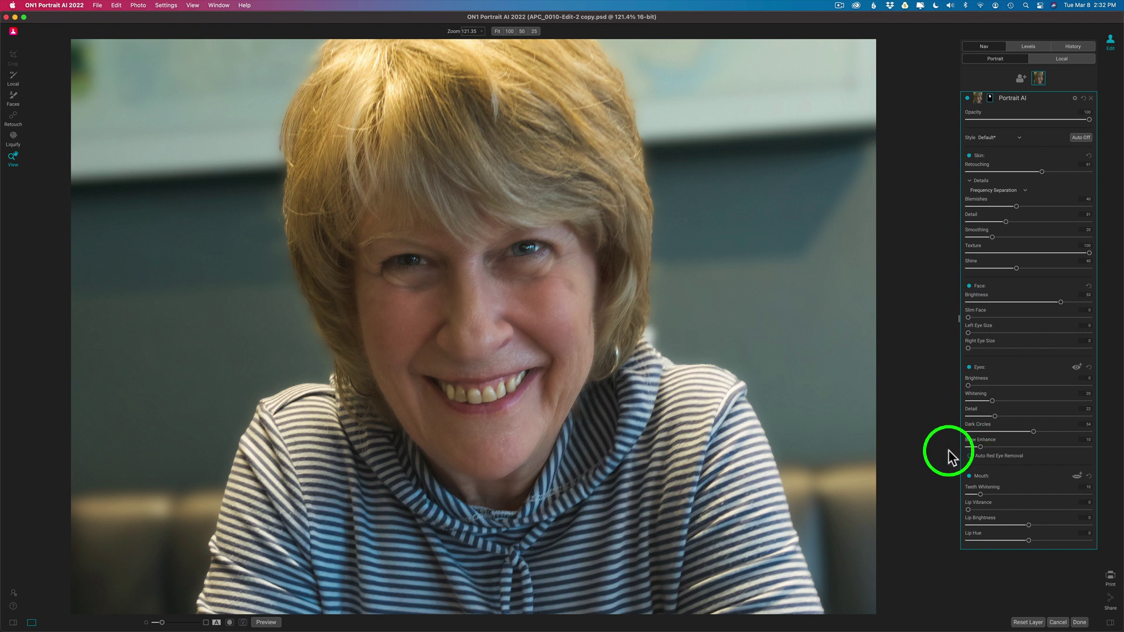
{"action": "left_click", "coordinate": [992, 495]}
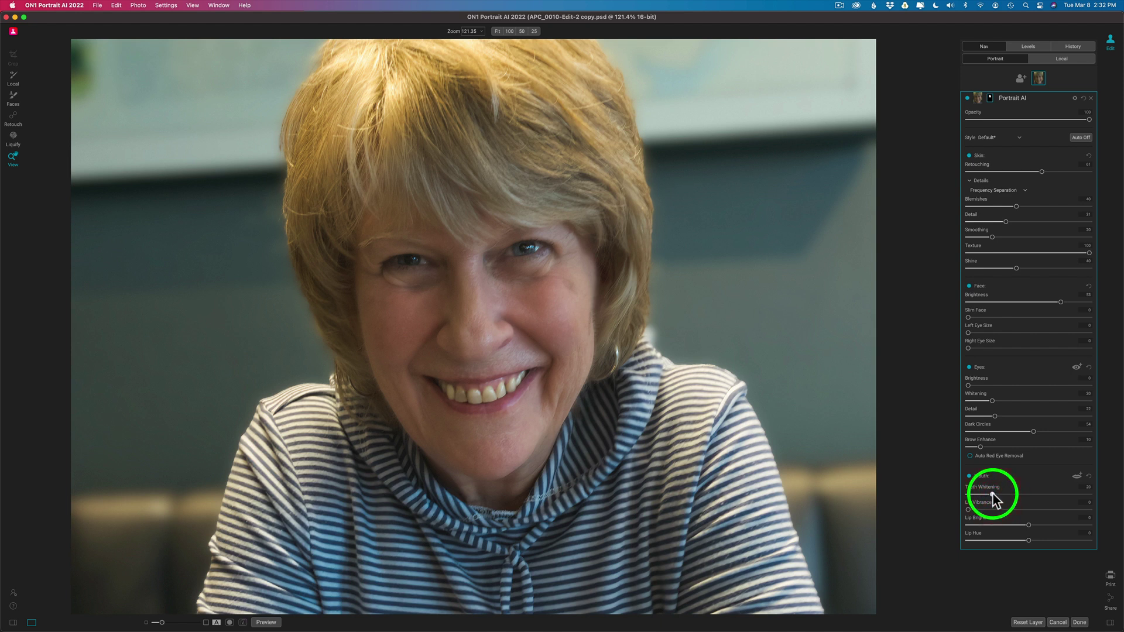
{"action": "left_click", "coordinate": [967, 99]}
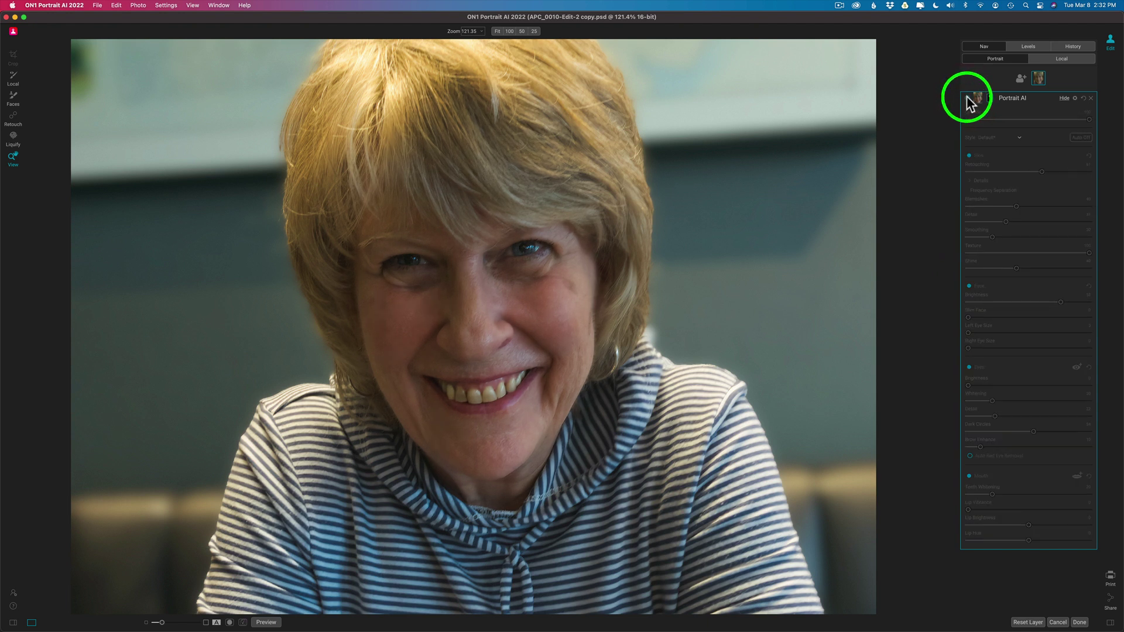
{"action": "left_click", "coordinate": [967, 99]}
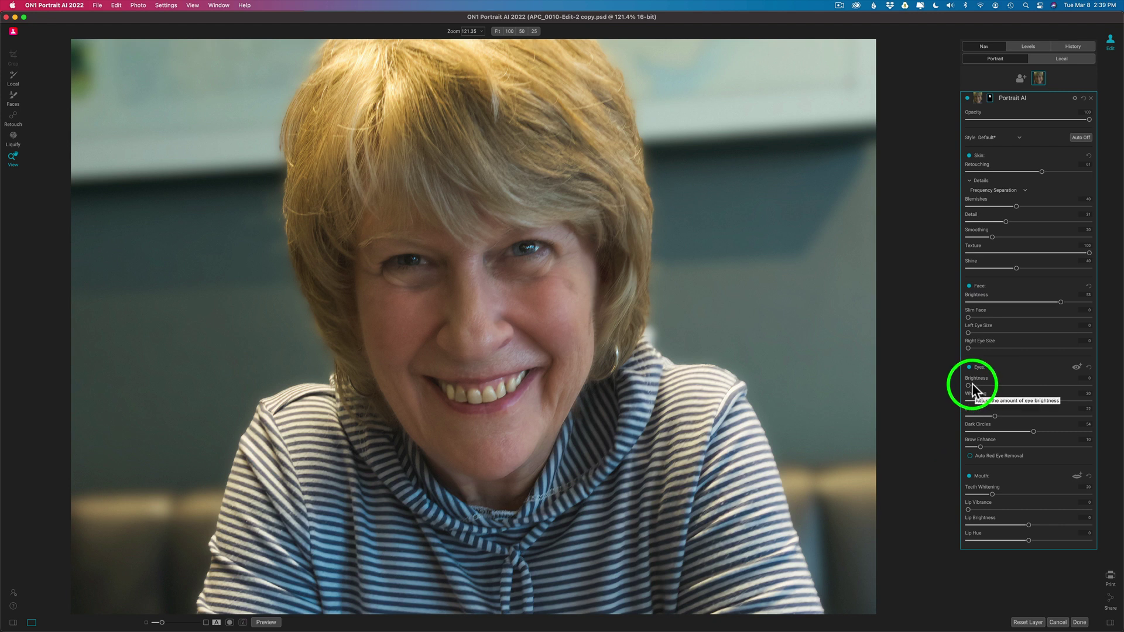
Step: Raise Eyes Brightness to 16, compare Eyes off/on, and apply the retouch back to Photoshop
{"action": "left_click", "coordinate": [971, 389]}
{"action": "left_click_drag", "start_coordinate": [968, 385], "coordinate": [998, 385]}
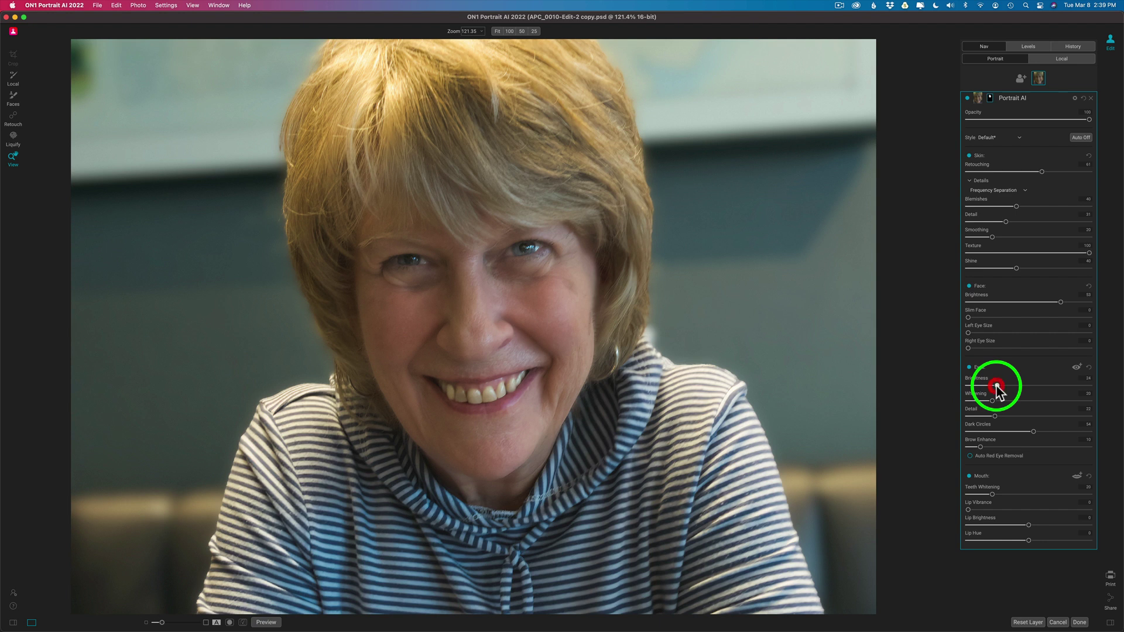
{"action": "left_click", "coordinate": [968, 368]}
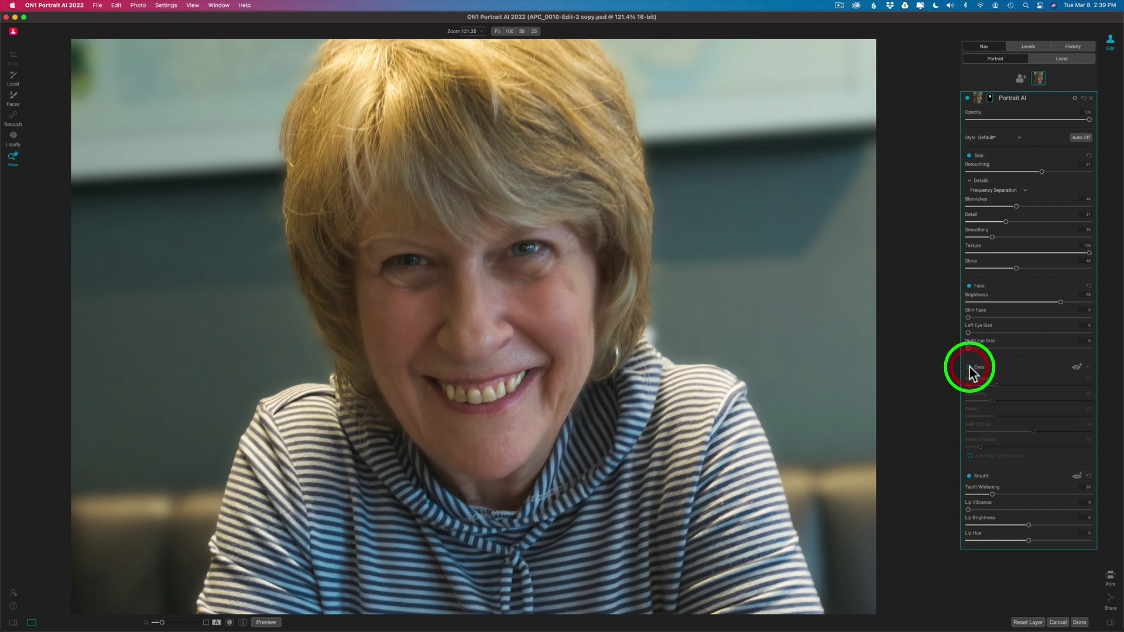
{"action": "left_click", "coordinate": [969, 368]}
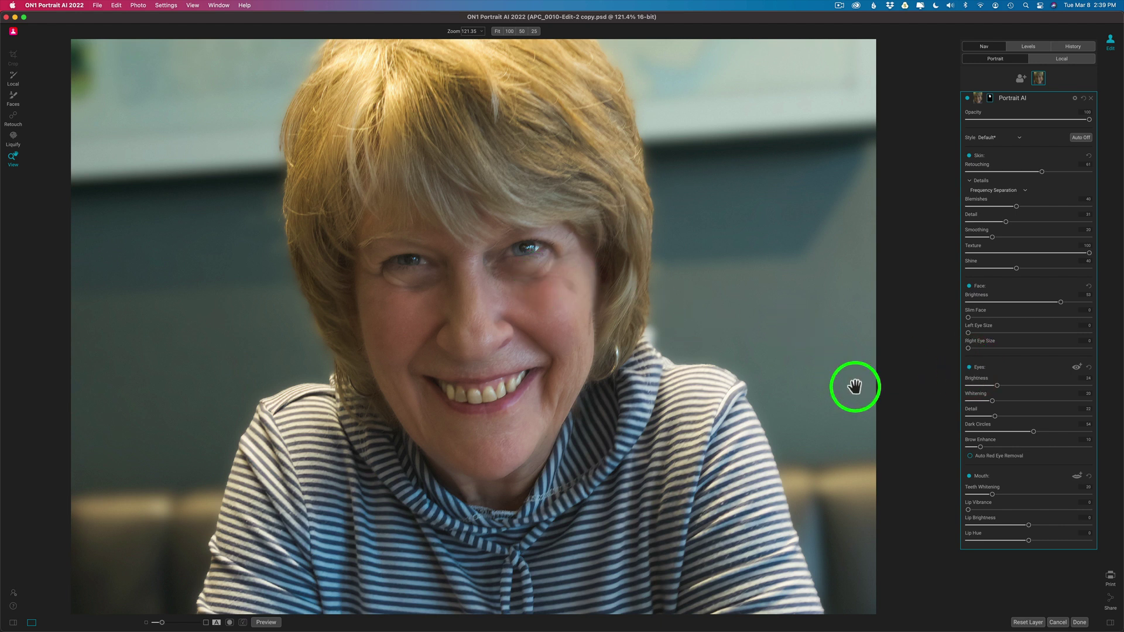
{"action": "left_click", "coordinate": [1079, 623]}
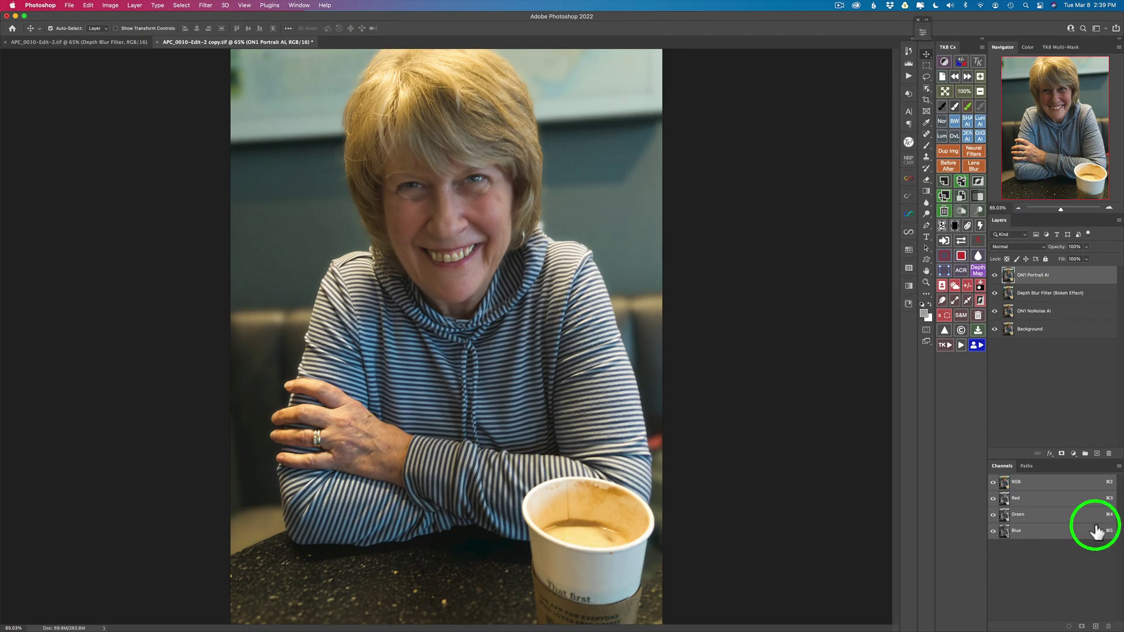
{"action": "left_click", "coordinate": [994, 275]}
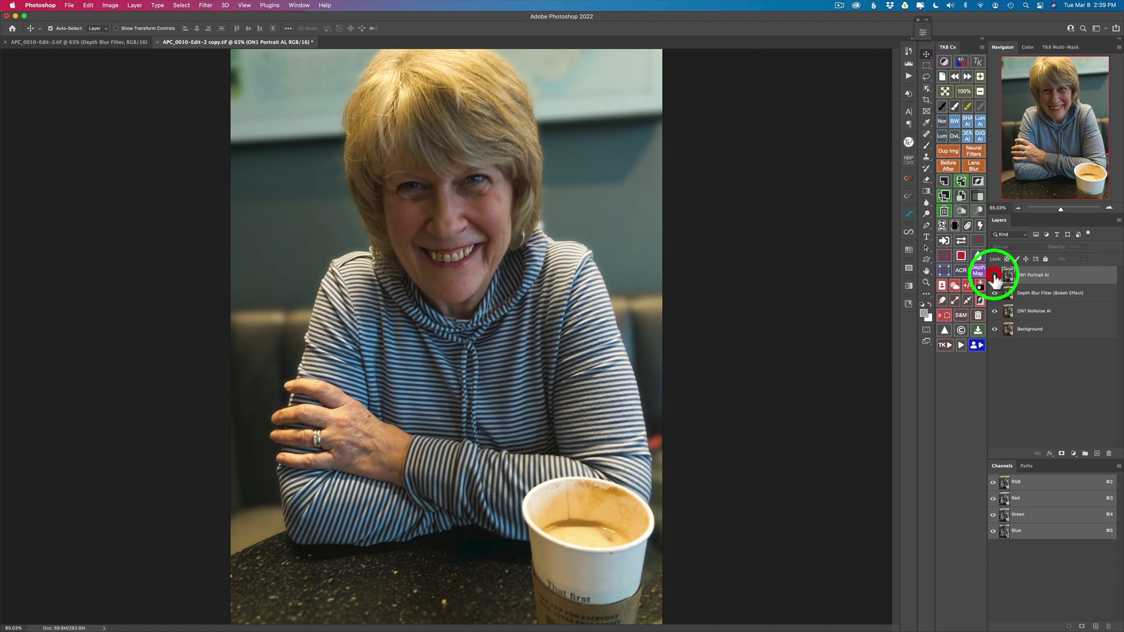
{"action": "left_click", "coordinate": [995, 275]}
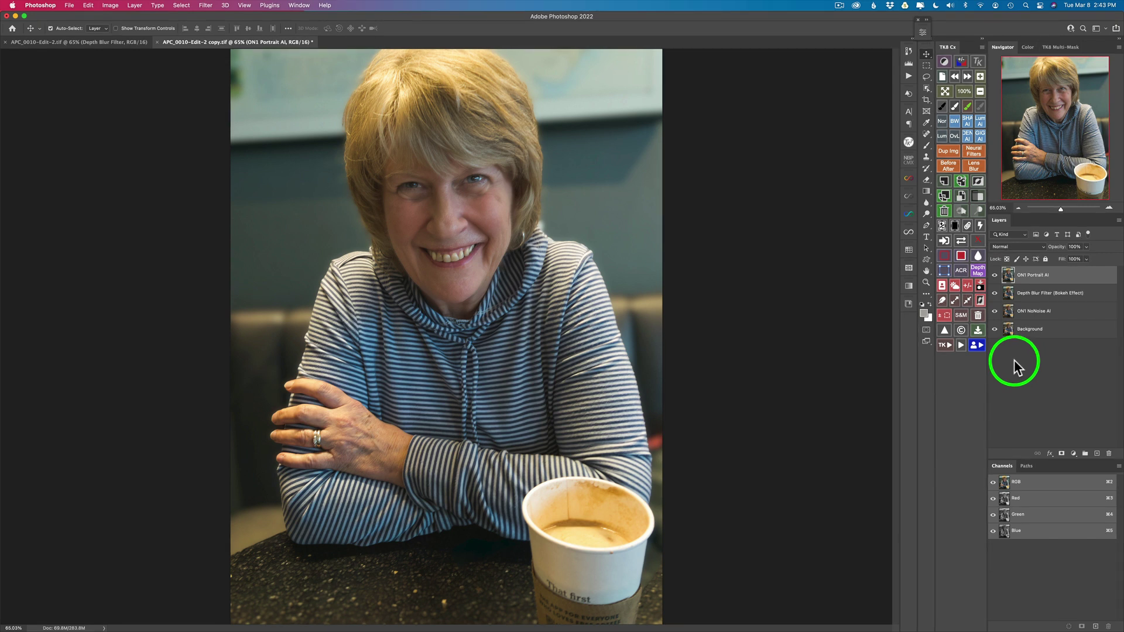
{"action": "left_click", "coordinate": [994, 329], "text": "alt"}
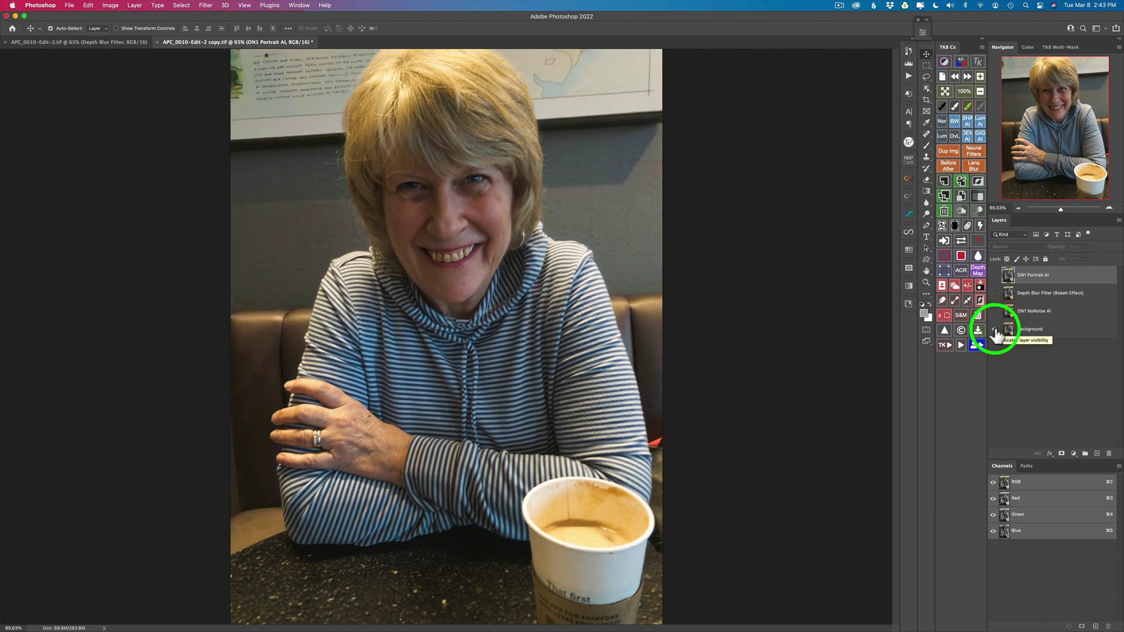
{"action": "left_click", "coordinate": [995, 329], "text": "alt"}
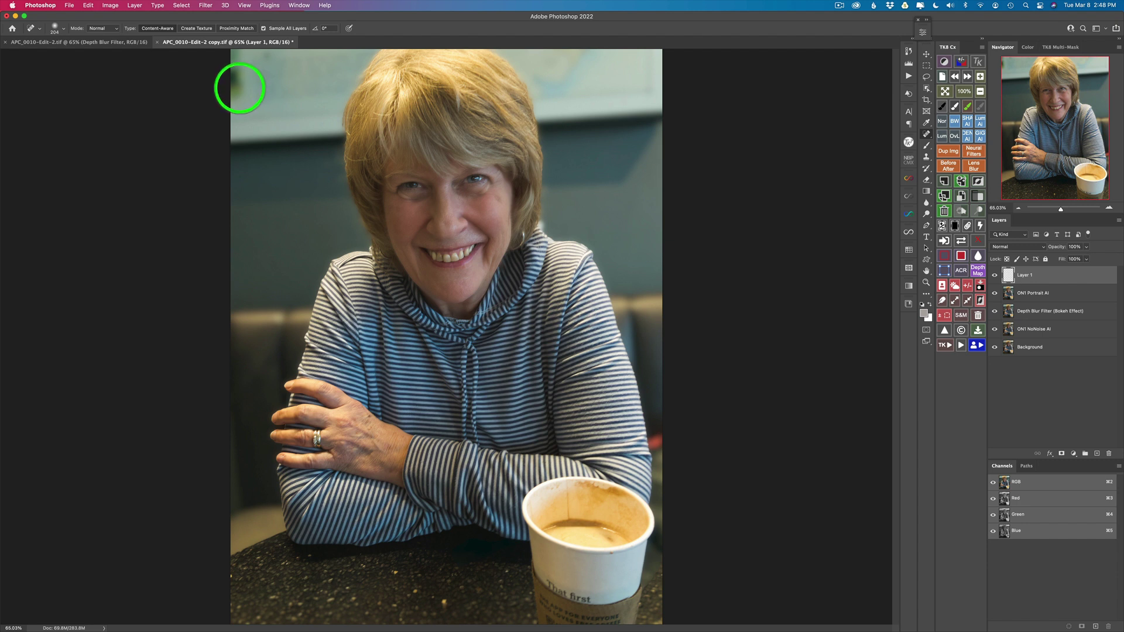
Step: Spot-heal the photo's top-left corner on Layer 1 and switch to the Lasso tool
{"action": "mouse_move", "coordinate": [240, 88]}
{"action": "left_mouse_down"}
{"action": "mouse_move", "coordinate": [230, 57]}
{"action": "mouse_move", "coordinate": [257, 57]}
{"action": "mouse_move", "coordinate": [226, 78]}
{"action": "left_mouse_up"}
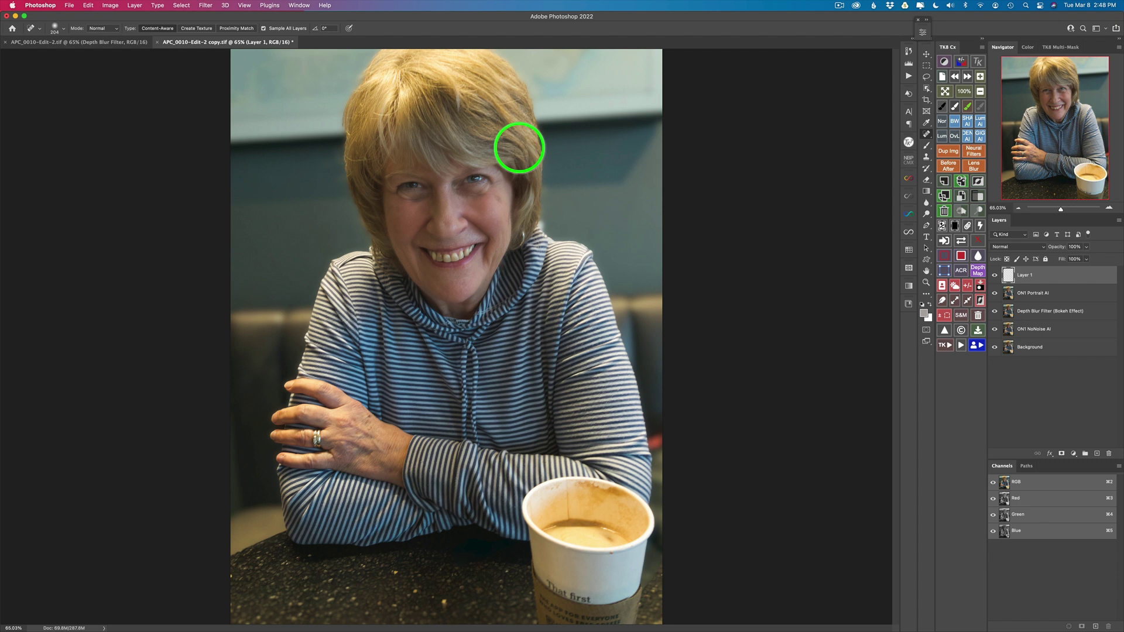
{"action": "key", "text": "l"}
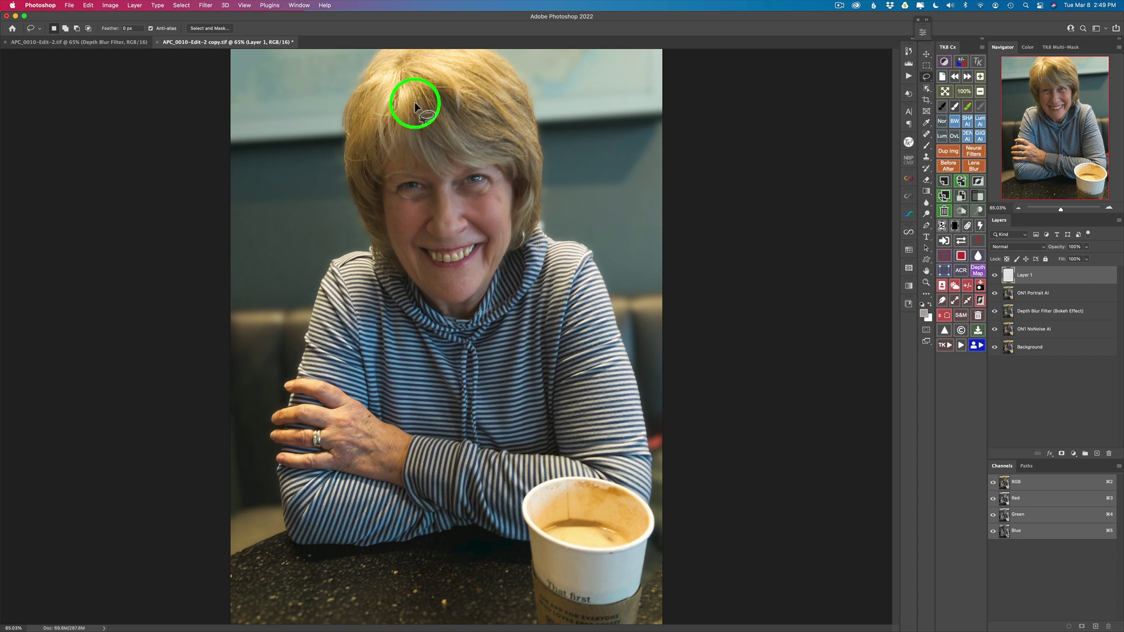
Step: Draw a loose lasso selection around the woman's head, shoulders and arms
{"action": "mouse_move", "coordinate": [413, 99]}
{"action": "left_mouse_down"}
{"action": "mouse_move", "coordinate": [381, 93]}
{"action": "mouse_move", "coordinate": [314, 165]}
{"action": "mouse_move", "coordinate": [273, 263]}
{"action": "mouse_move", "coordinate": [283, 454]}
{"action": "mouse_move", "coordinate": [393, 529]}
{"action": "mouse_move", "coordinate": [628, 425]}
{"action": "mouse_move", "coordinate": [594, 304]}
{"action": "mouse_move", "coordinate": [599, 157]}
{"action": "mouse_move", "coordinate": [492, 105]}
{"action": "mouse_move", "coordinate": [419, 95]}
{"action": "mouse_move", "coordinate": [384, 105]}
{"action": "mouse_move", "coordinate": [391, 97]}
{"action": "left_mouse_up"}
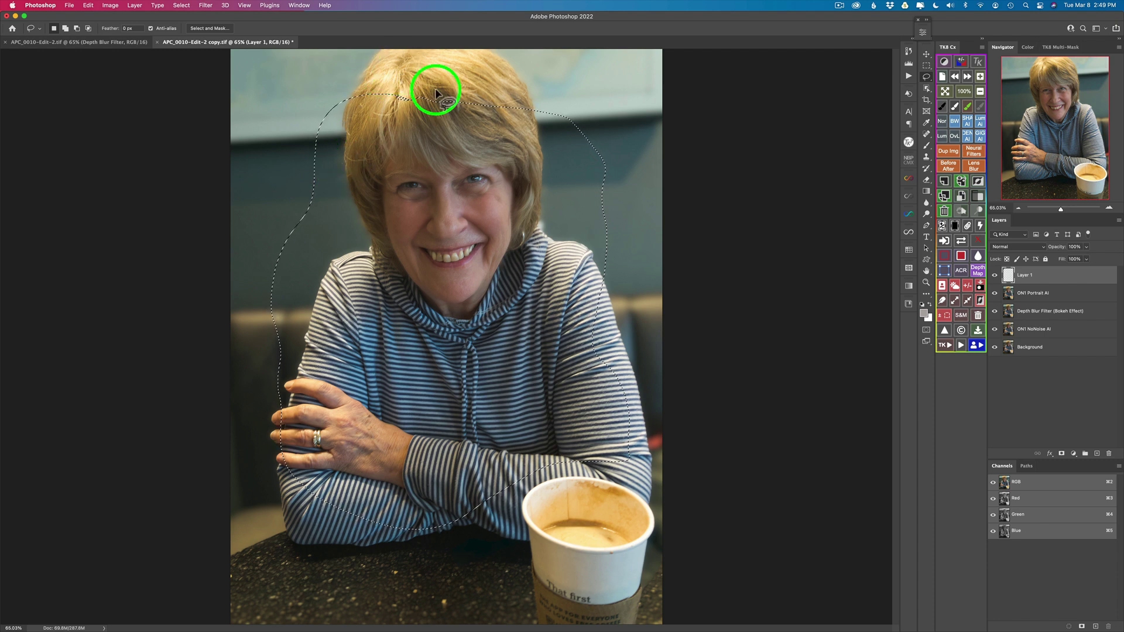
{"action": "left_click", "coordinate": [1074, 453]}
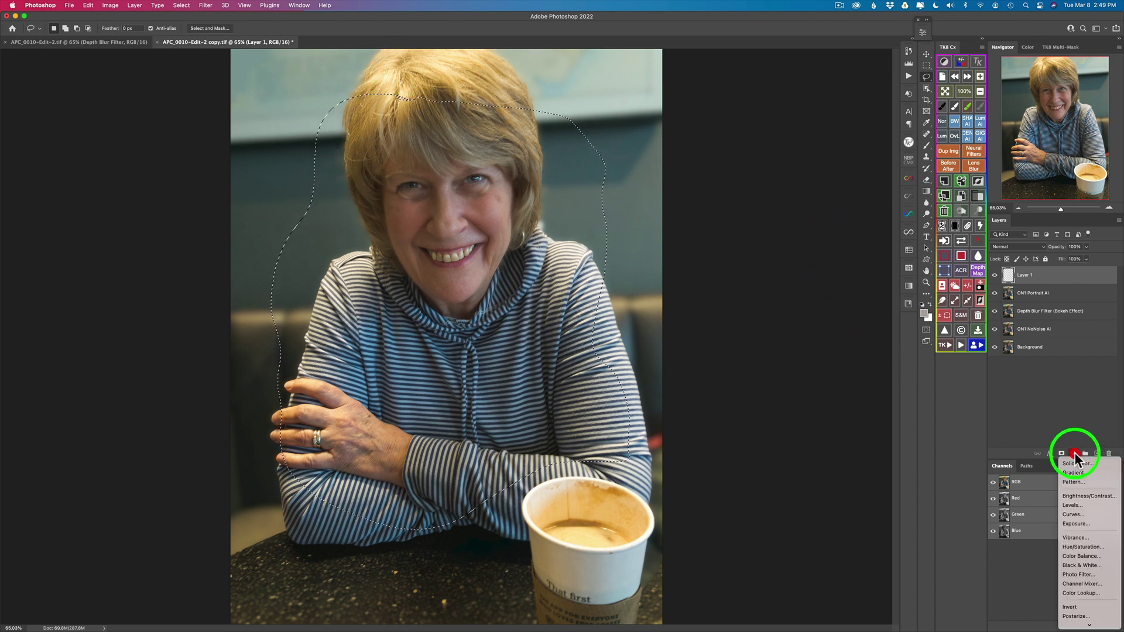
Step: Add a Curves 1 layer in Multiply mode and invert its mask to darken only the surroundings
{"action": "left_click", "coordinate": [1077, 514]}
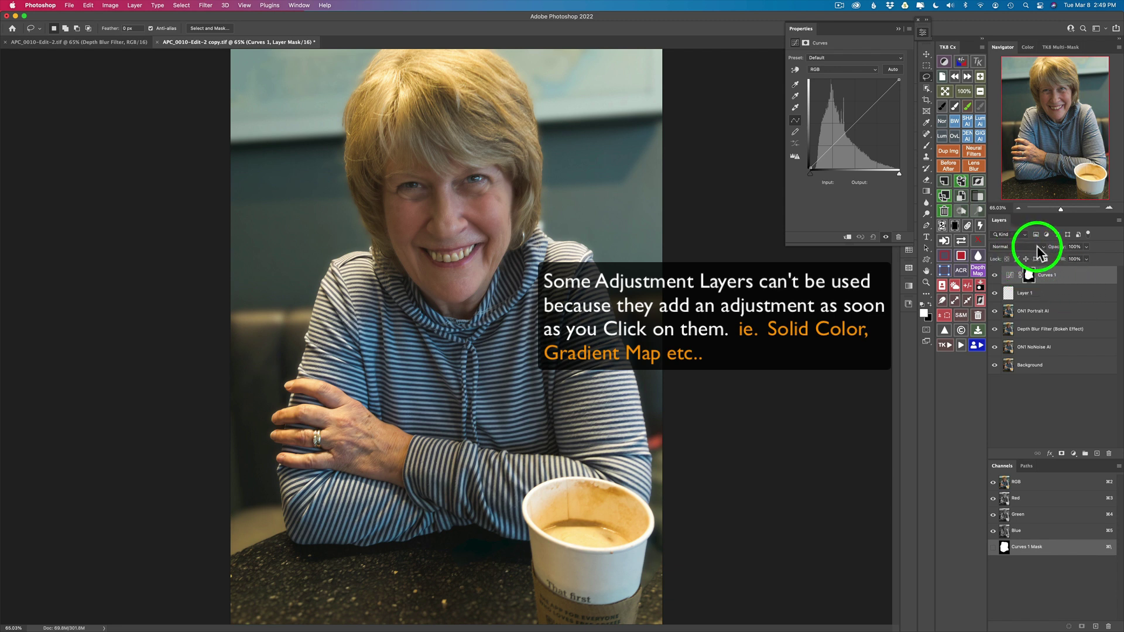
{"action": "left_click", "coordinate": [1039, 246]}
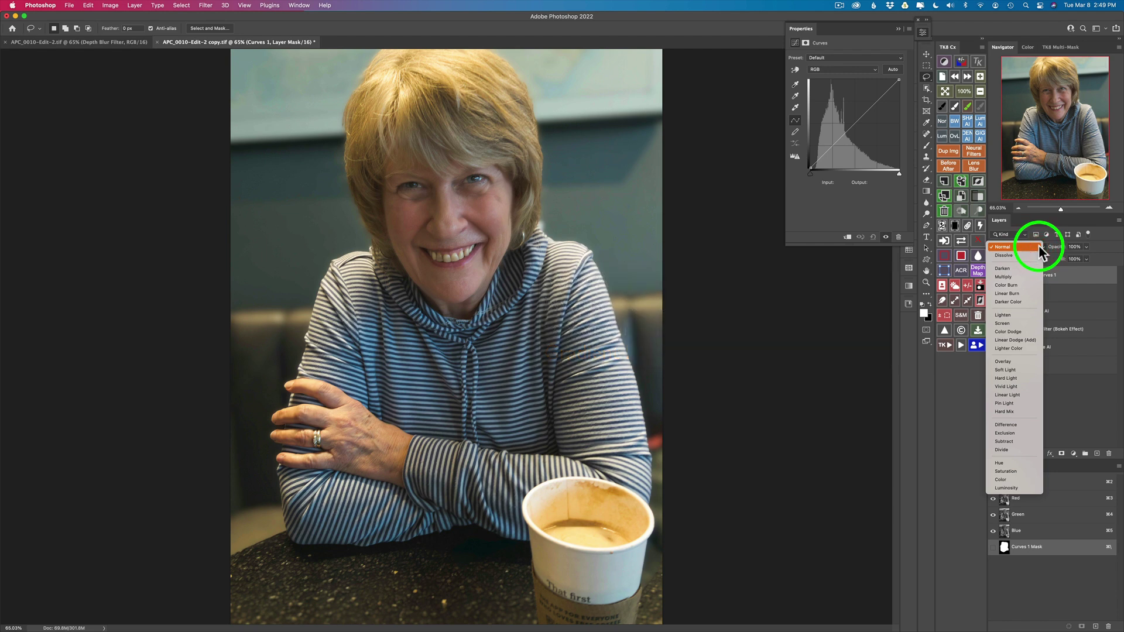
{"action": "left_click", "coordinate": [1024, 276]}
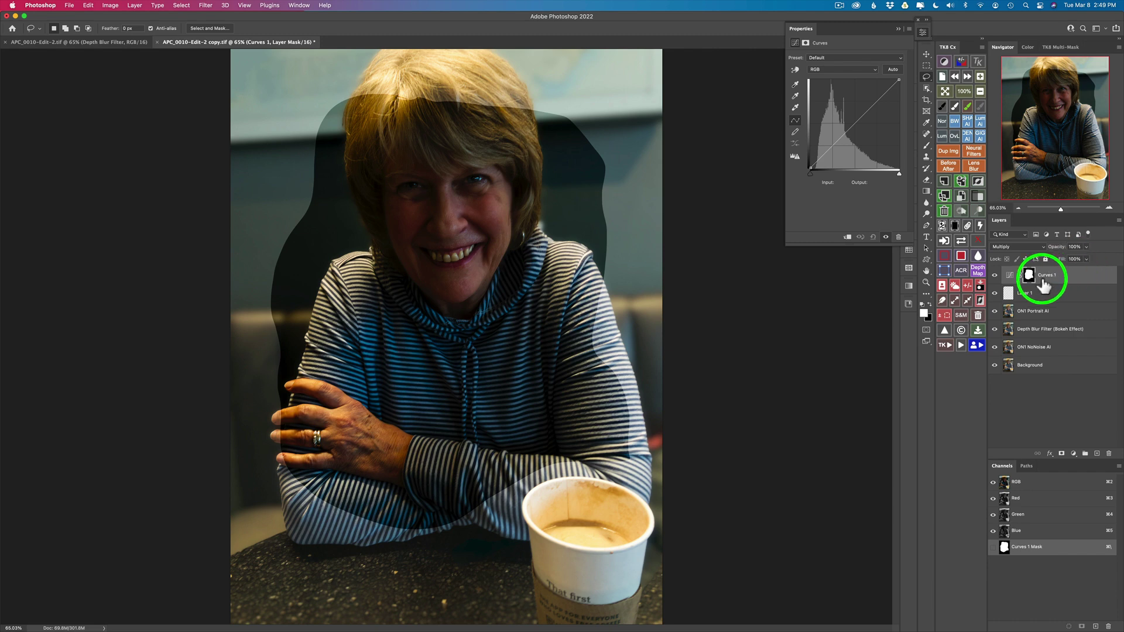
{"action": "left_click", "coordinate": [1029, 275]}
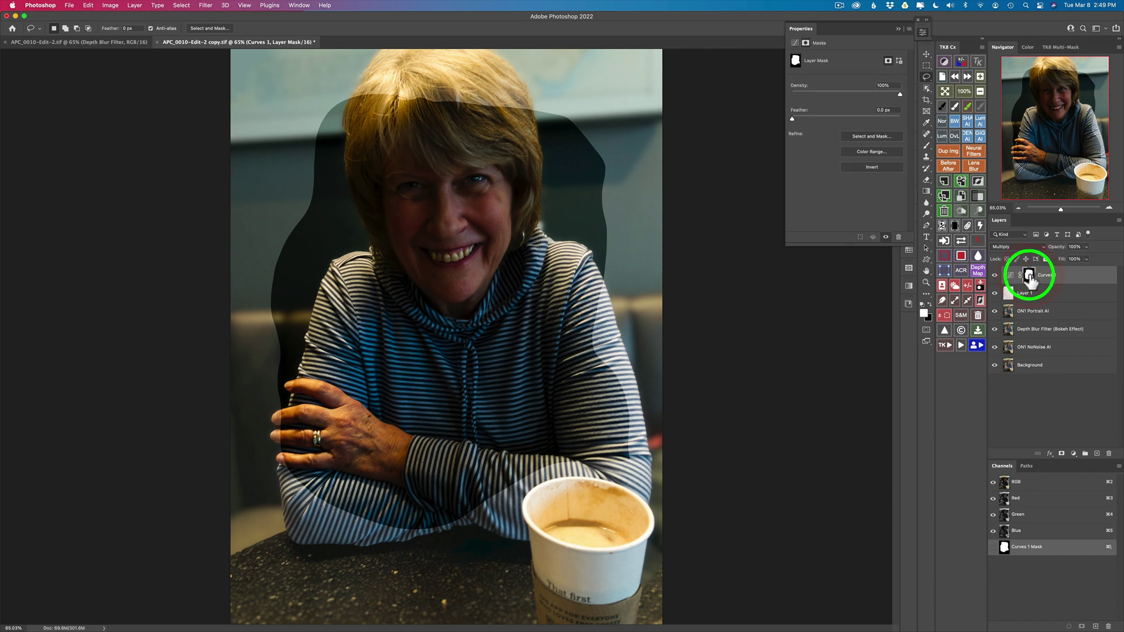
{"action": "key", "text": "super+i"}
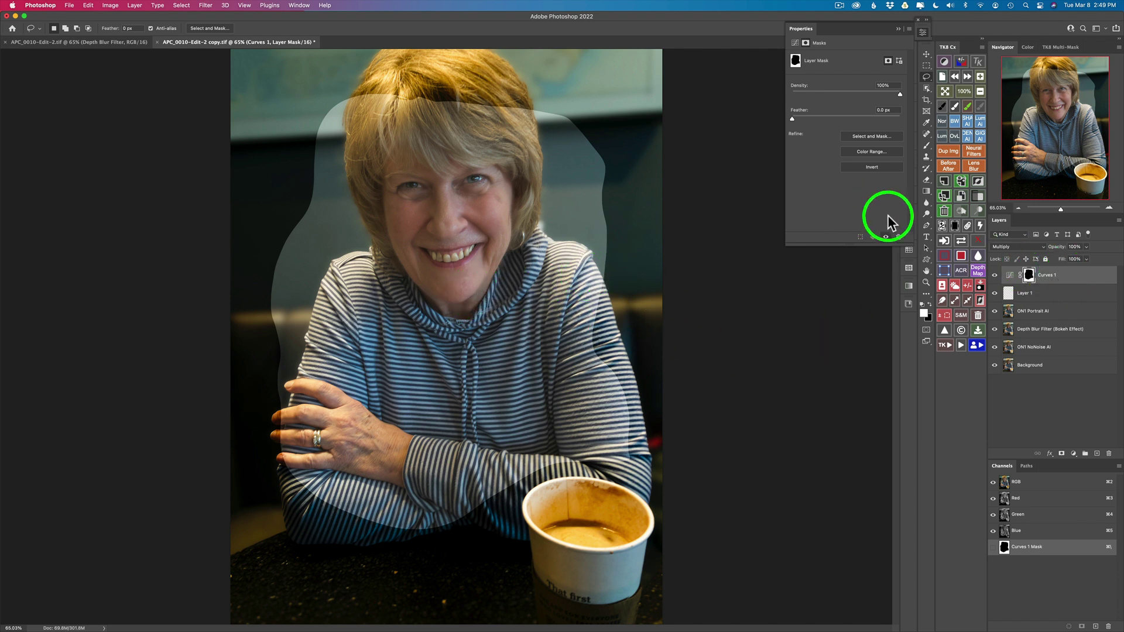
Step: Lower Curves 1 opacity to 44% and feather its mask to about 196.1 px
{"action": "left_click_drag", "start_coordinate": [1054, 246], "coordinate": [1028, 252]}
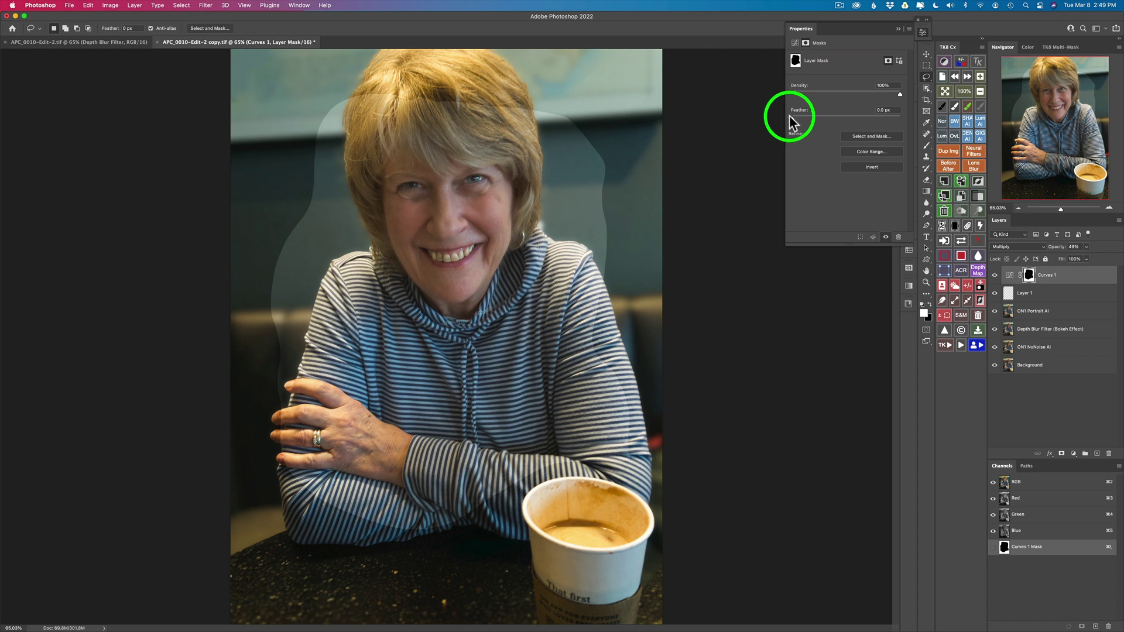
{"action": "left_click_drag", "start_coordinate": [792, 118], "coordinate": [874, 117]}
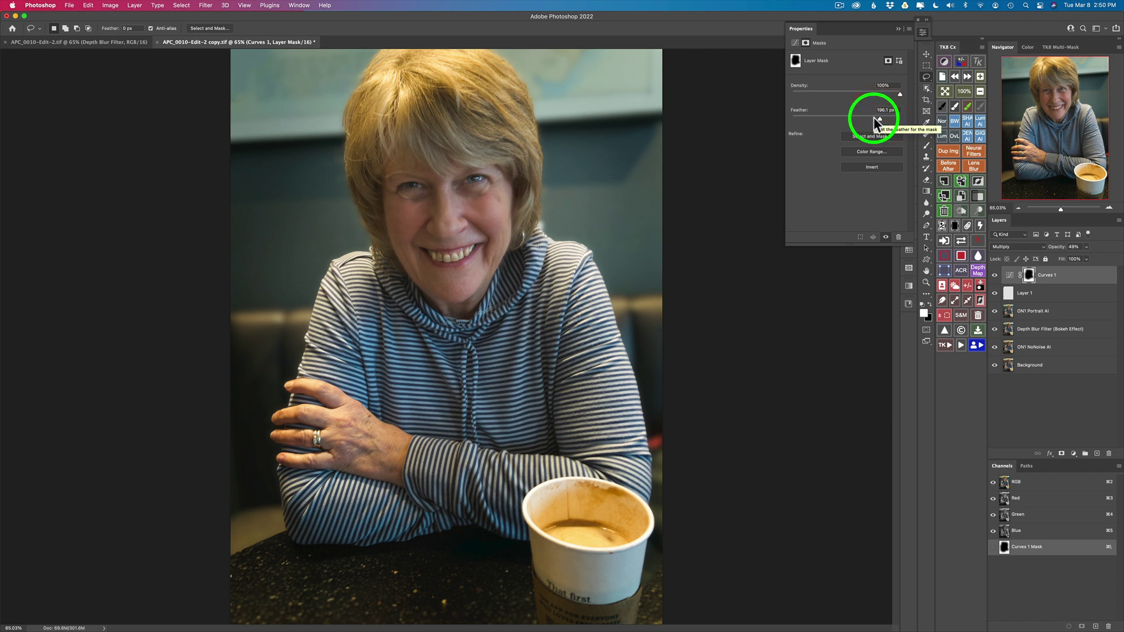
{"action": "left_click", "coordinate": [994, 276]}
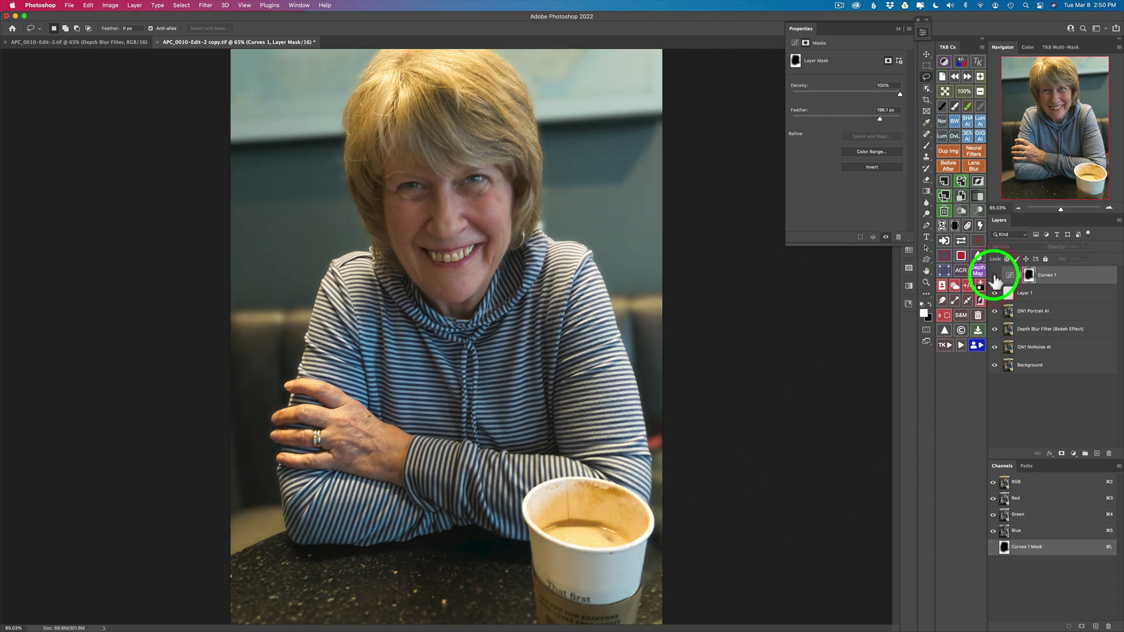
{"action": "left_click", "coordinate": [994, 275]}
Step: Fine-tune Curves 1 opacity to 39% and compare the edge darkening hidden and shown
{"action": "left_click_drag", "start_coordinate": [1061, 248], "coordinate": [1047, 250]}
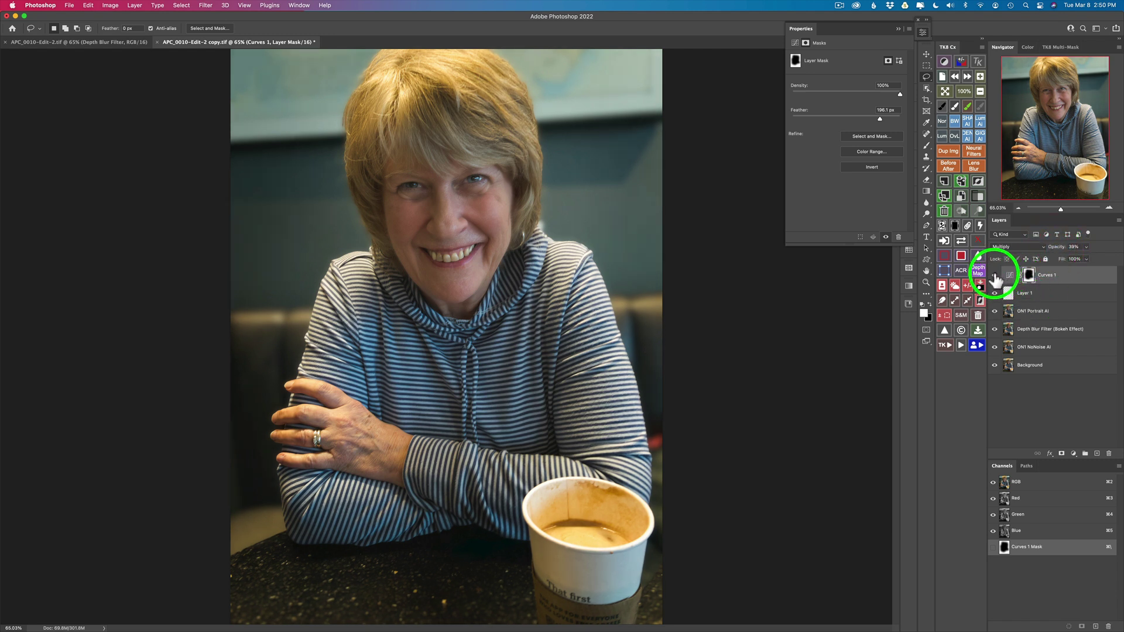
{"action": "left_click", "coordinate": [994, 276]}
{"action": "left_click", "coordinate": [994, 275]}
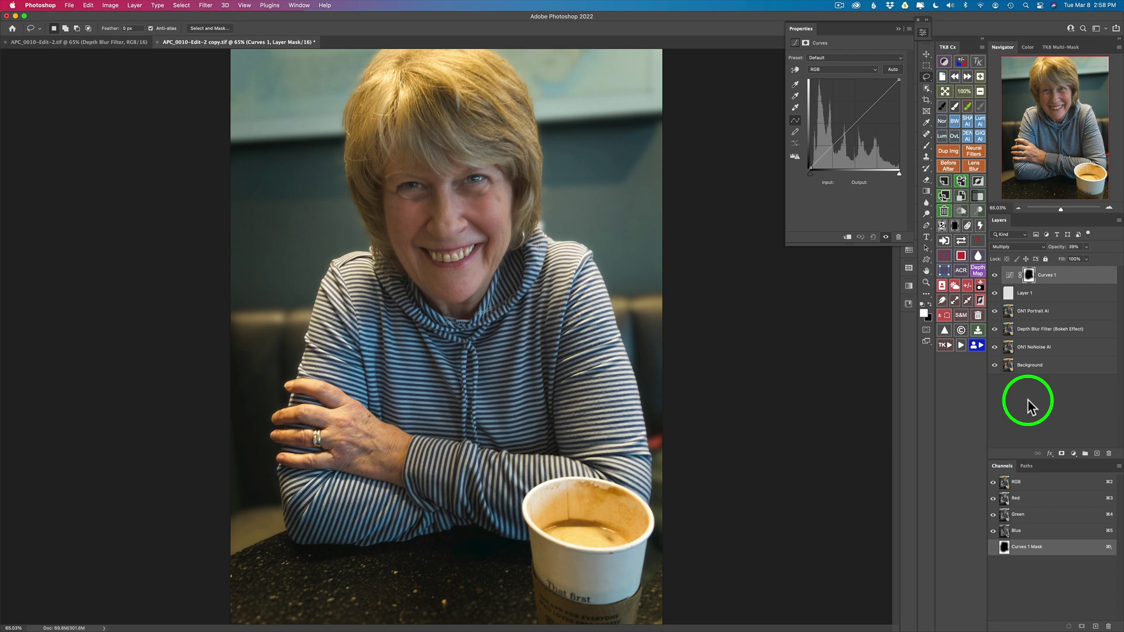
{"action": "right_click", "coordinate": [1091, 272]}
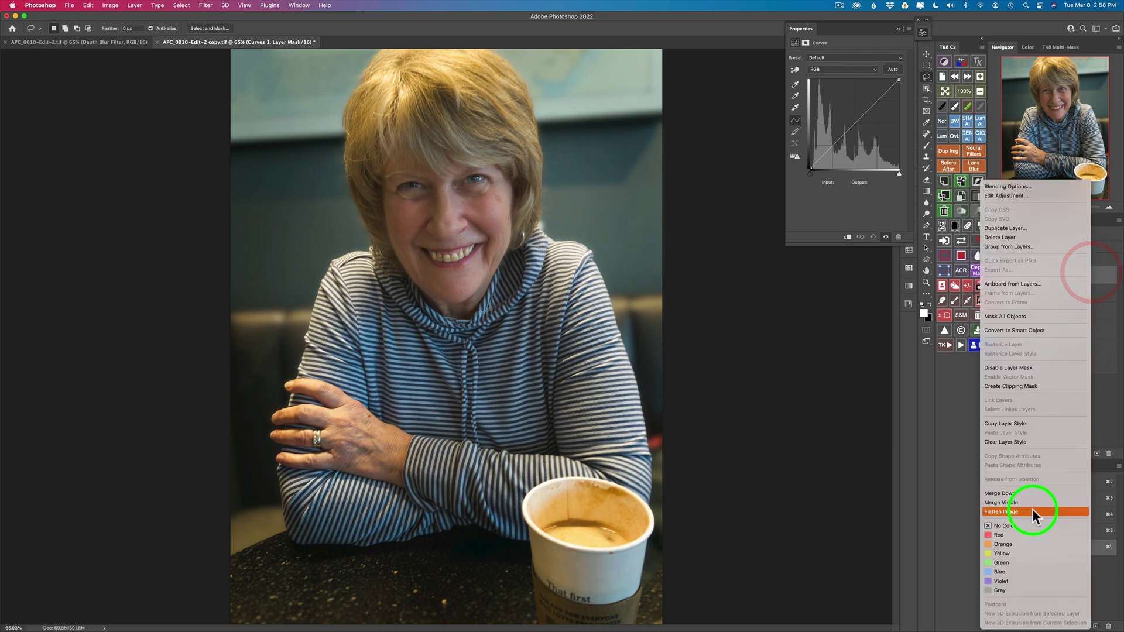
{"action": "left_click", "coordinate": [1112, 414]}
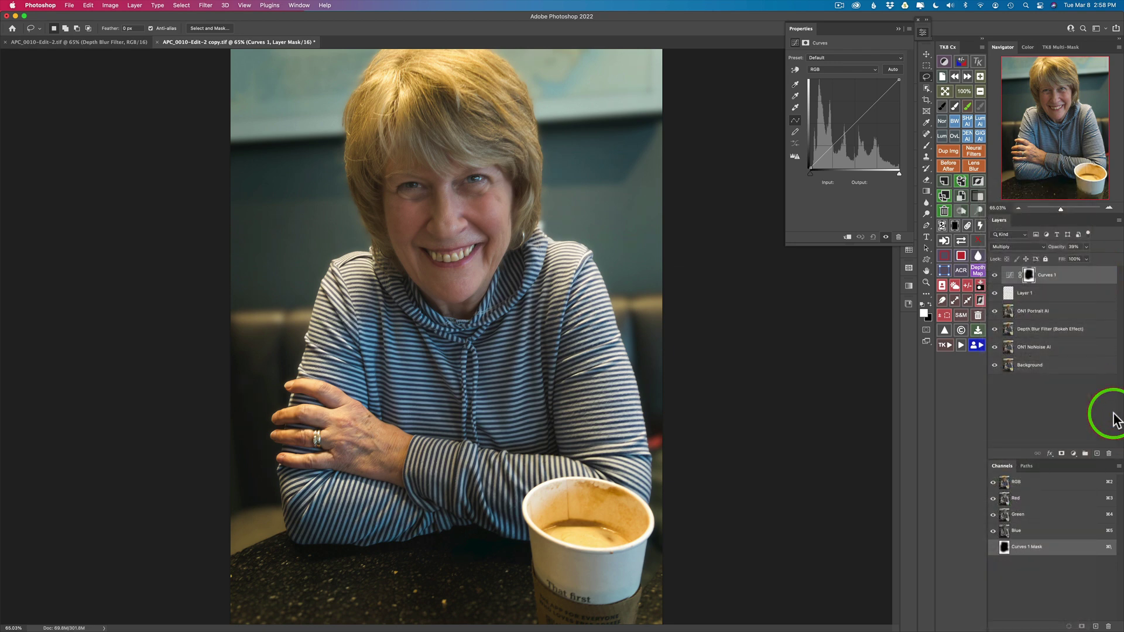